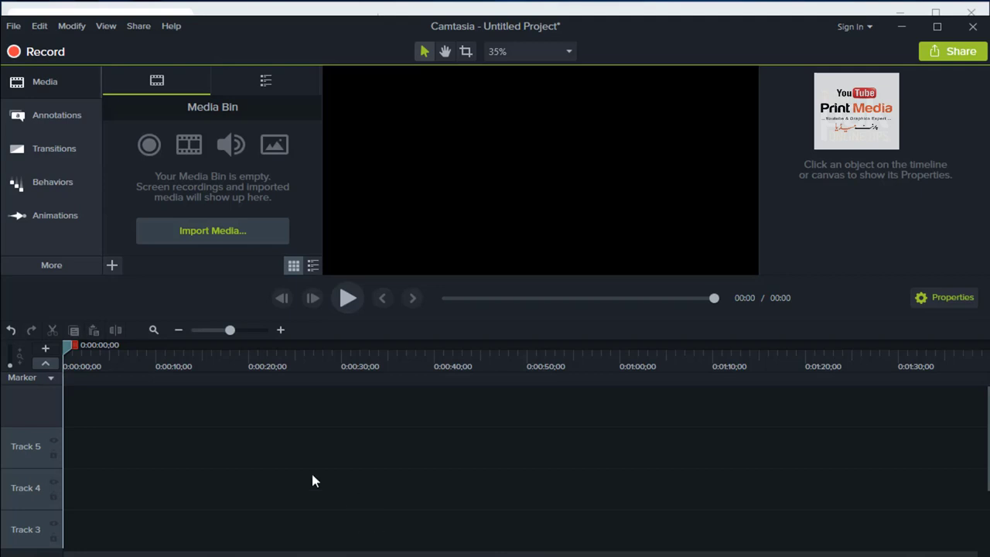
Step: Start a new, empty project in place of the current untitled one
{"action": "left_click", "coordinate": [15, 29]}
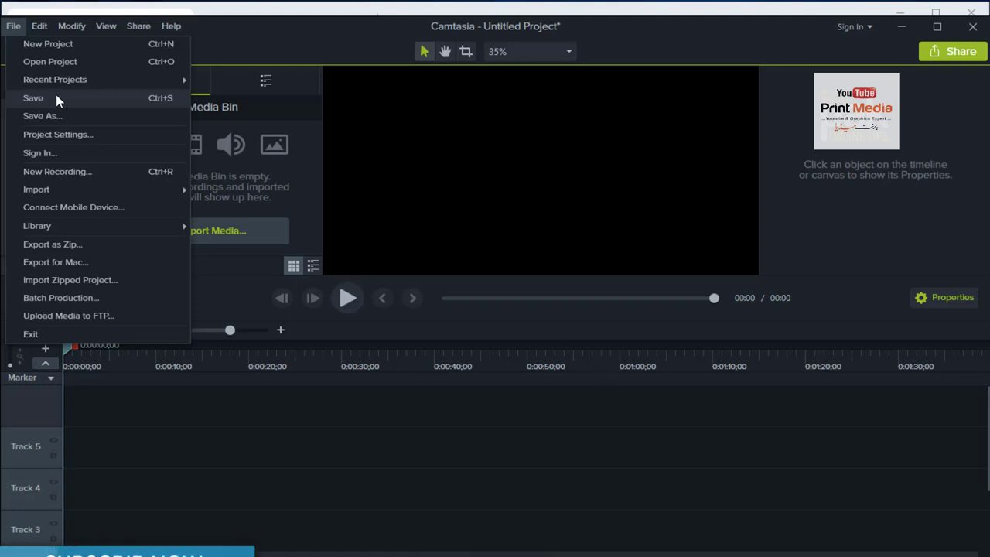
{"action": "left_click", "coordinate": [44, 43]}
{"action": "left_click", "coordinate": [527, 259]}
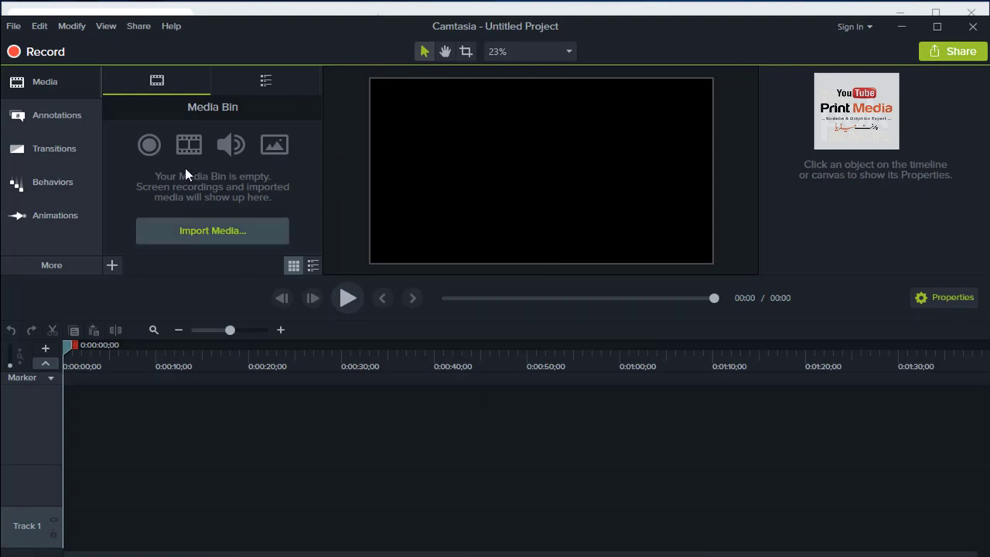
Step: Import the True_Love audio file from the Downloads > Music folder into the media bin
{"action": "left_click", "coordinate": [40, 87]}
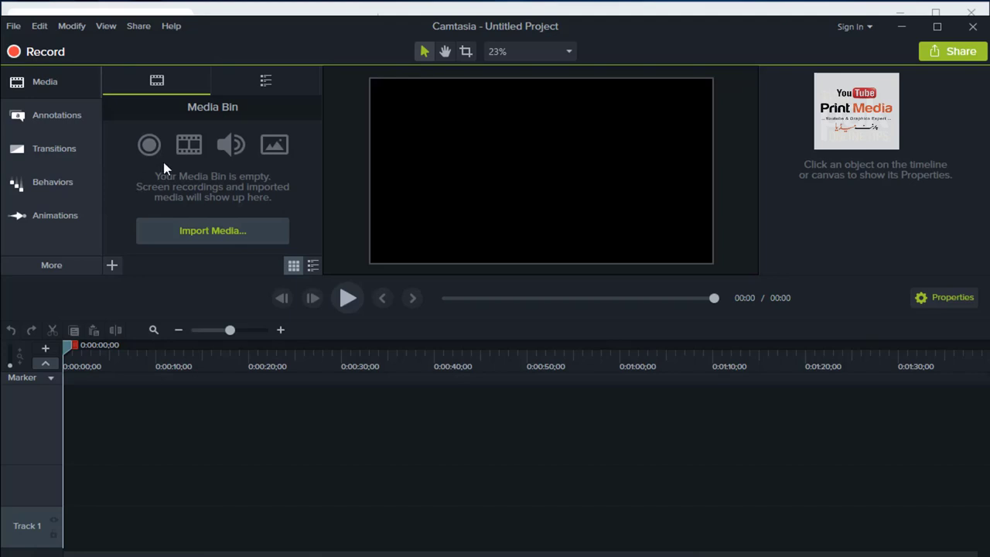
{"action": "left_click", "coordinate": [190, 230]}
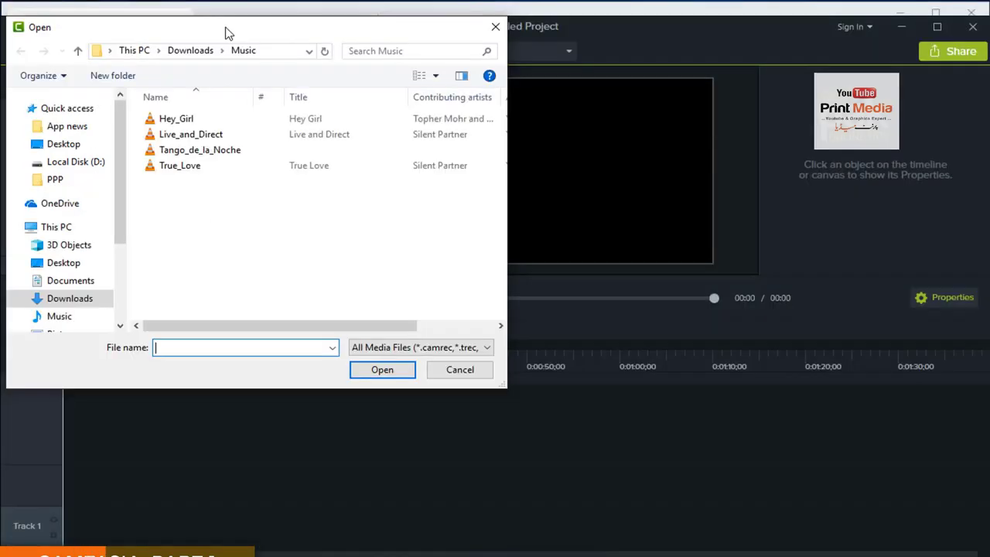
{"action": "left_click_drag", "start_coordinate": [226, 28], "coordinate": [562, 131]}
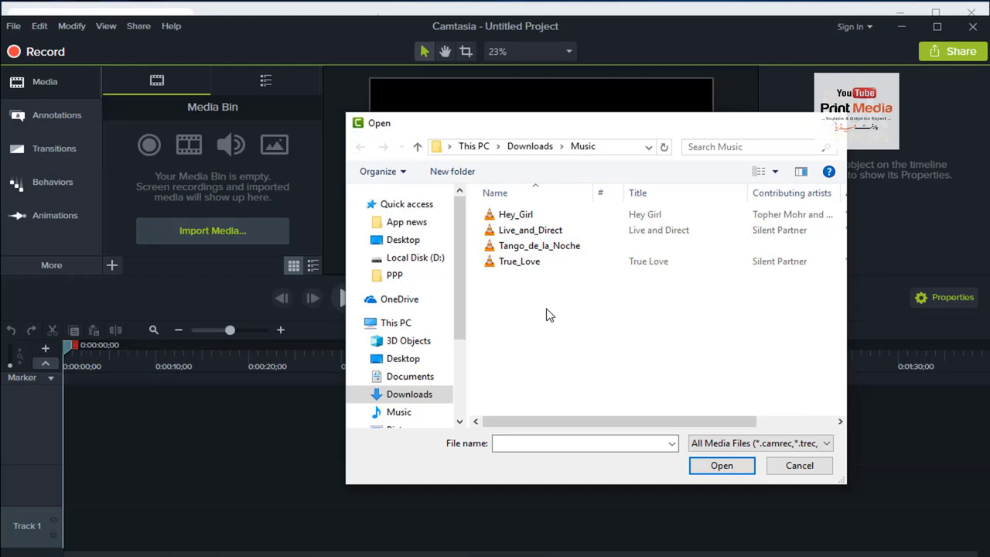
{"action": "double_click", "coordinate": [519, 261]}
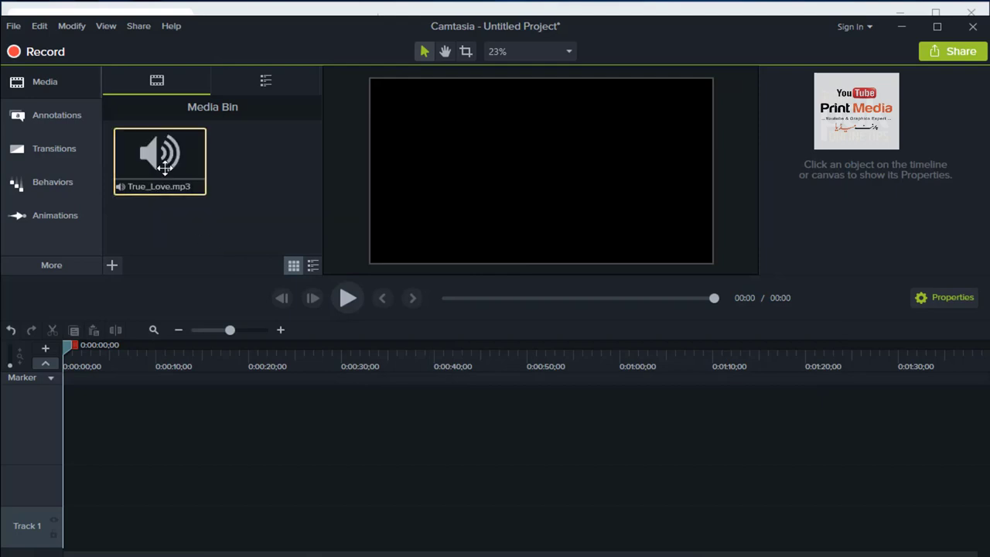
{"action": "left_click", "coordinate": [112, 265]}
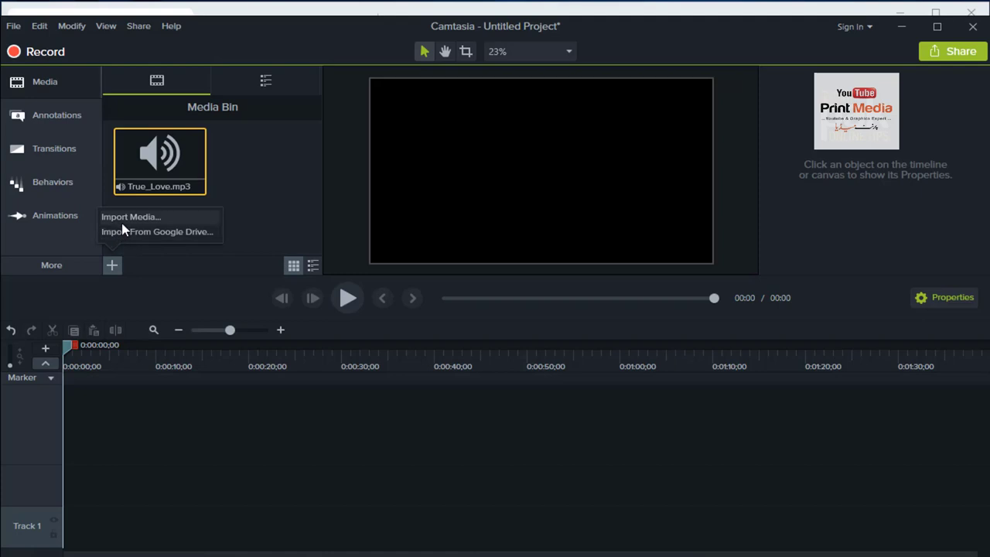
{"action": "left_click", "coordinate": [174, 219]}
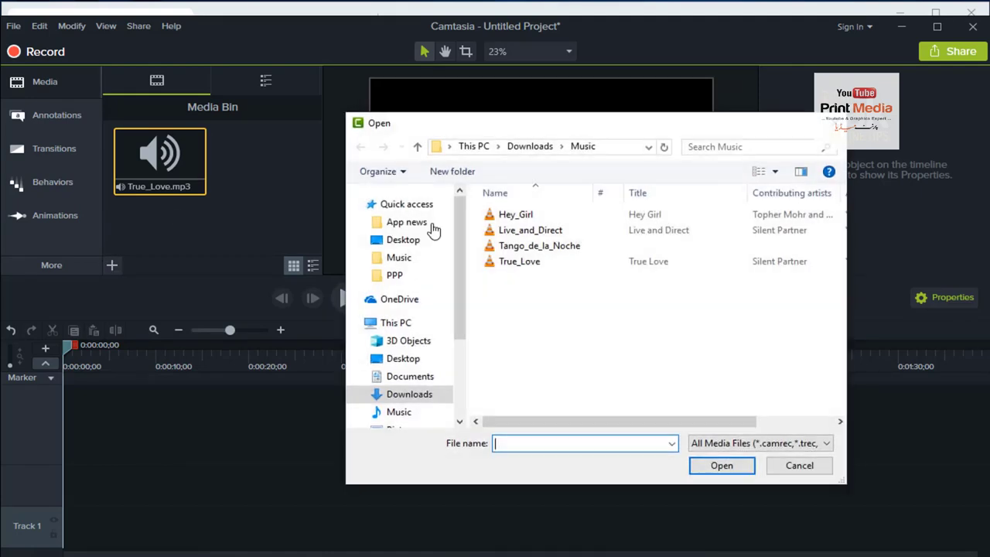
{"action": "left_click", "coordinate": [800, 466]}
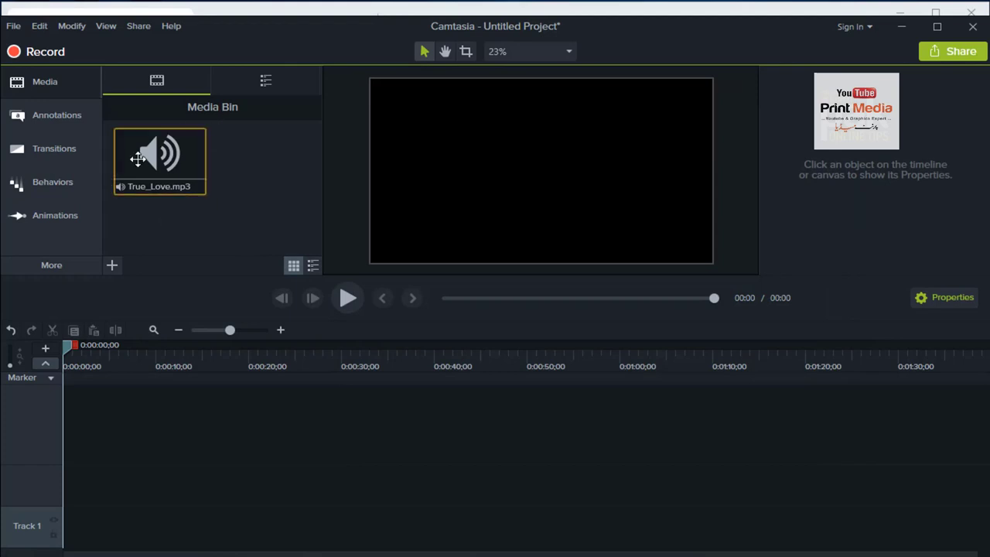
Step: Delete the True_Love.mp3 clip from the media bin
{"action": "key", "text": "Delete"}
Step: Preview the house-04 icon from the library's Icons - Buildings folder, then collapse the folder
{"action": "left_click", "coordinate": [264, 84]}
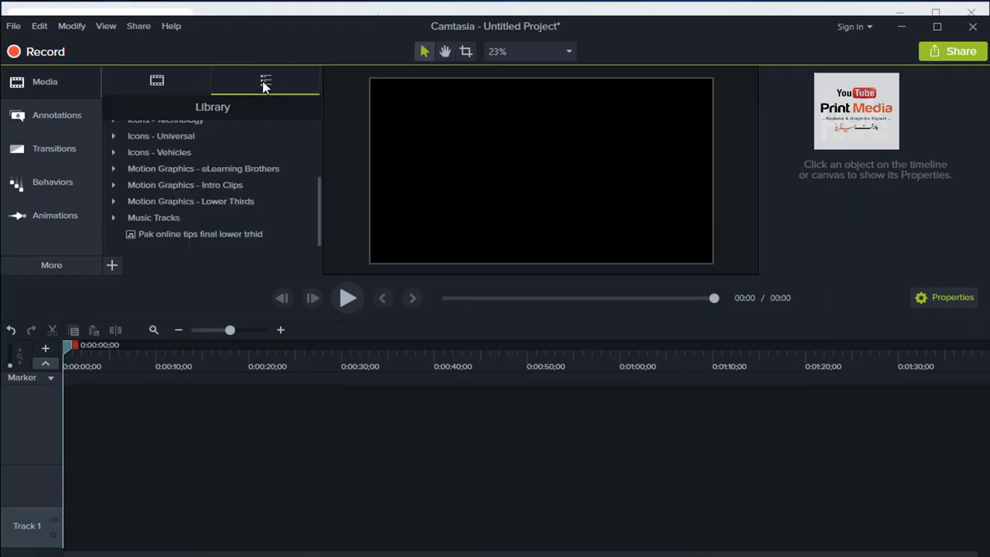
{"action": "left_click_drag", "start_coordinate": [317, 185], "coordinate": [307, 125]}
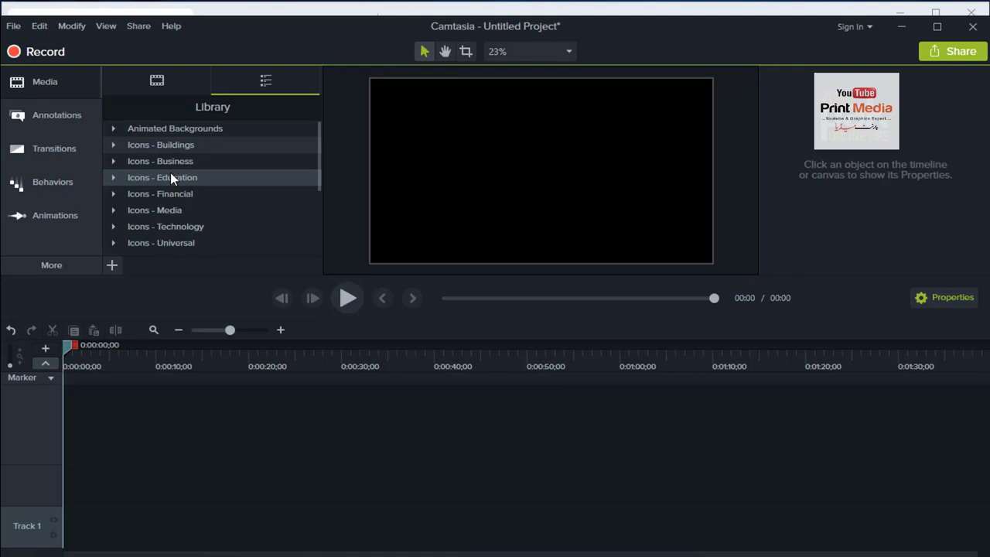
{"action": "double_click", "coordinate": [167, 146]}
{"action": "scroll", "coordinate": [168, 148], "scroll_direction": "down", "scroll_amount": 3}
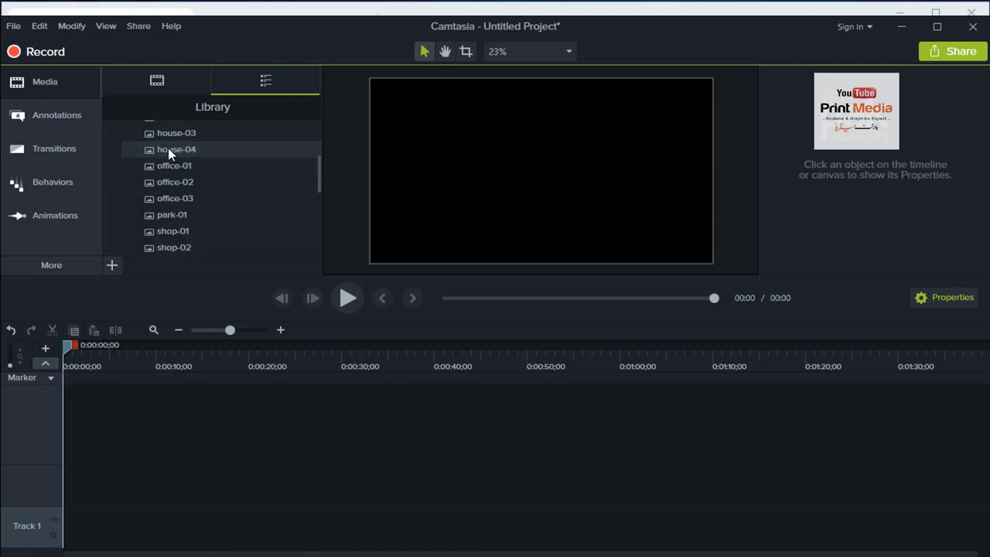
{"action": "double_click", "coordinate": [170, 157]}
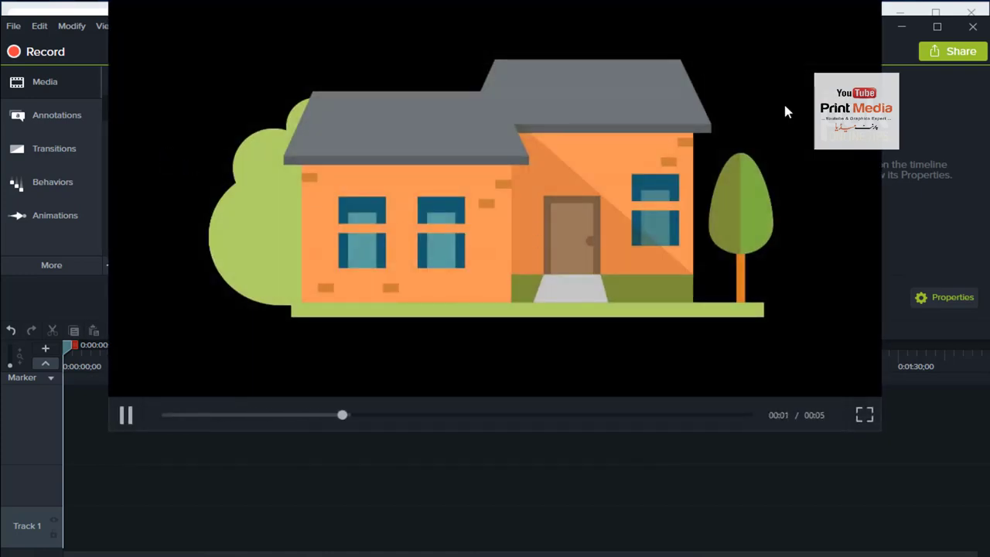
{"action": "key", "text": "Escape"}
{"action": "scroll", "coordinate": [250, 183], "scroll_direction": "up", "scroll_amount": 5}
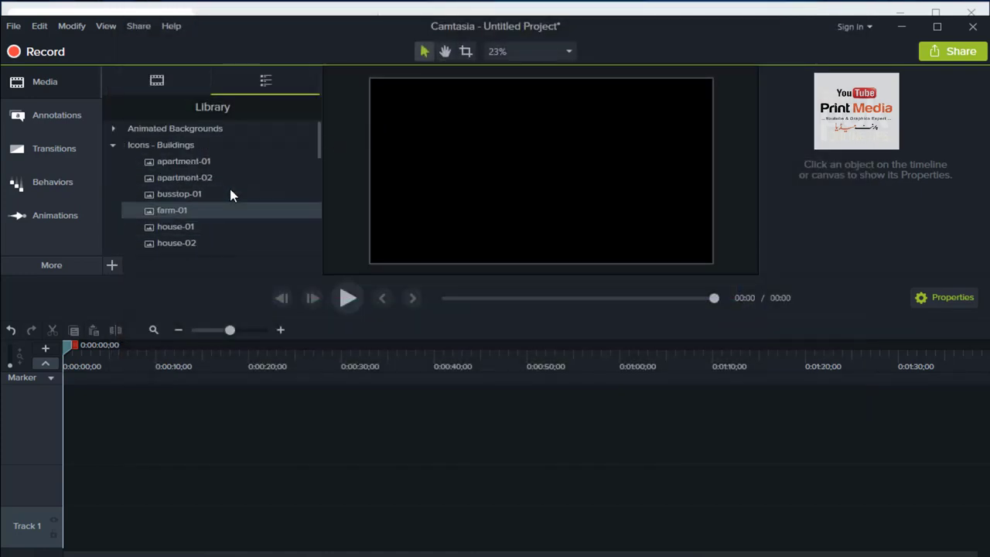
{"action": "left_click", "coordinate": [113, 146]}
Step: Preview the magnifier-01 and star-01 icons from the library's Icons - Universal folder
{"action": "scroll", "coordinate": [232, 215], "scroll_direction": "down", "scroll_amount": 1}
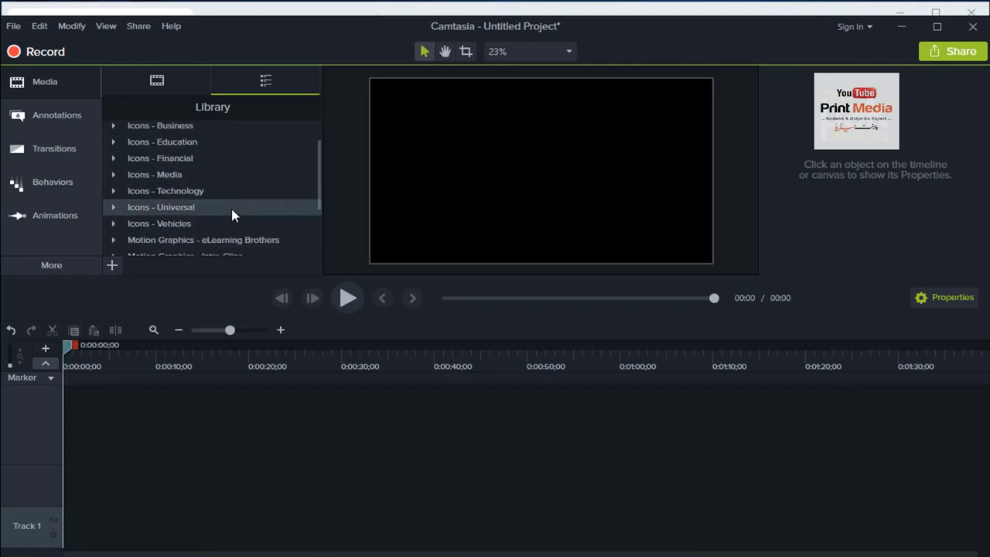
{"action": "double_click", "coordinate": [161, 214]}
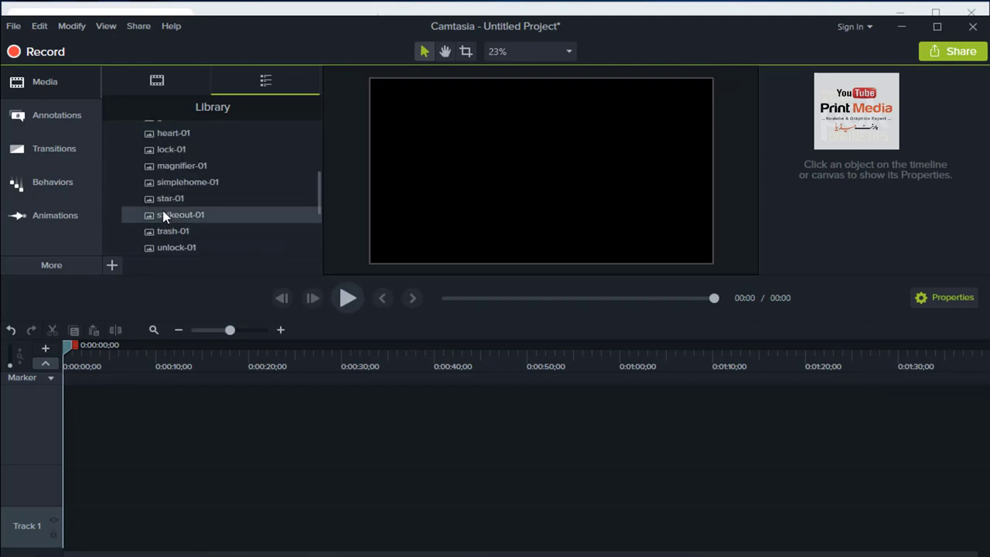
{"action": "double_click", "coordinate": [165, 166]}
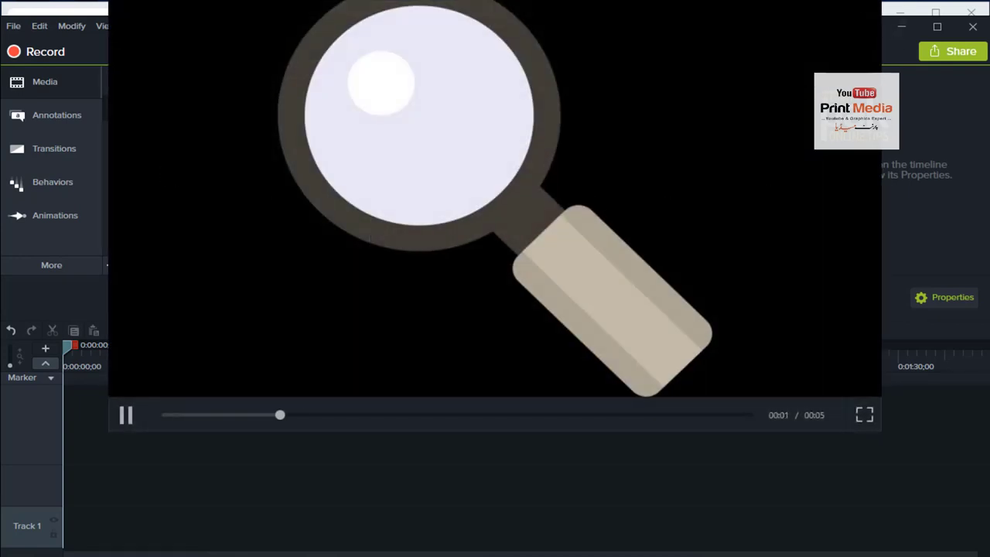
{"action": "key", "text": "Escape"}
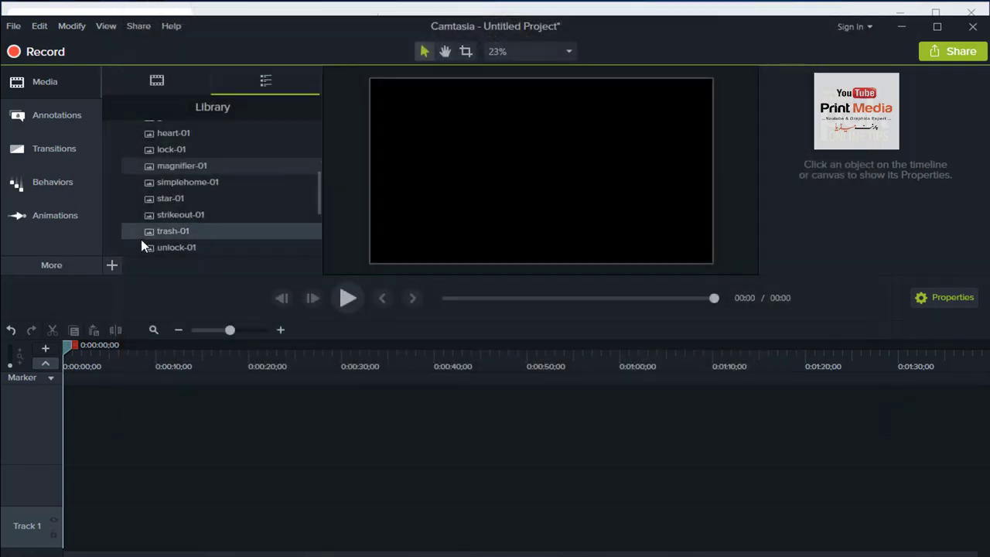
{"action": "double_click", "coordinate": [164, 198]}
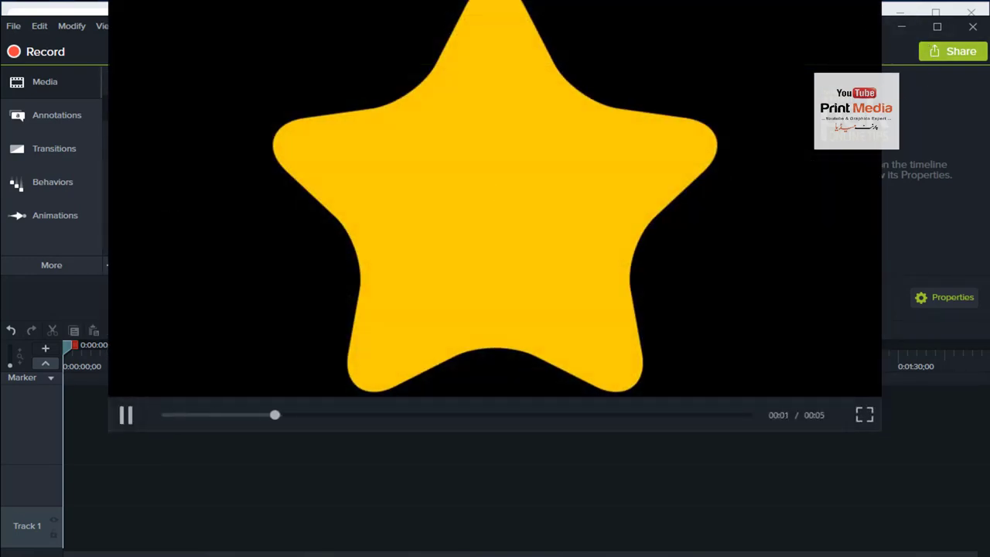
{"action": "key", "text": "Escape"}
{"action": "scroll", "coordinate": [204, 208], "scroll_direction": "up", "scroll_amount": 2}
{"action": "scroll", "coordinate": [204, 208], "scroll_direction": "up", "scroll_amount": 1}
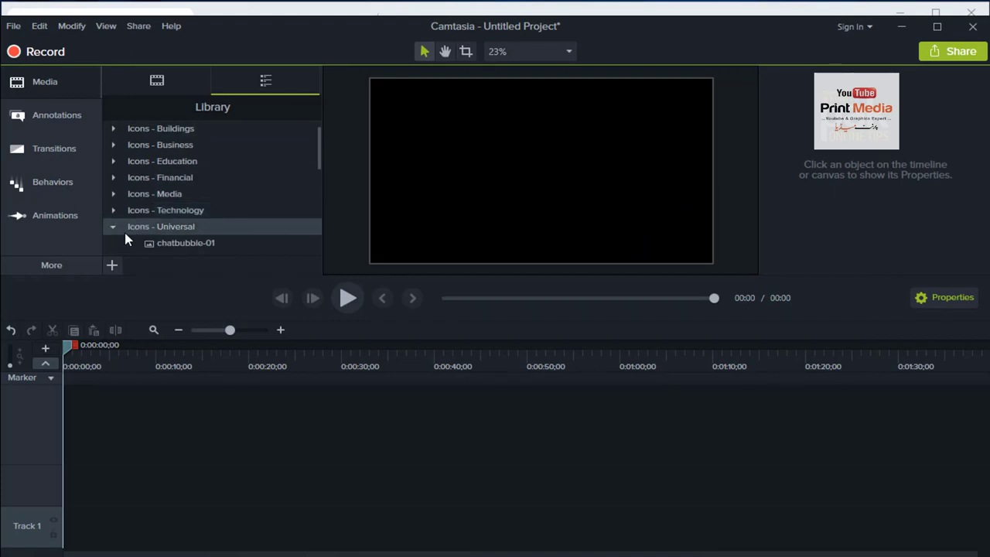
{"action": "left_click", "coordinate": [114, 226]}
Step: Preview the hexagone-intro01 clip from the library's Motion Graphics - eLearning Brothers folder
{"action": "scroll", "coordinate": [226, 242], "scroll_direction": "down", "scroll_amount": 1}
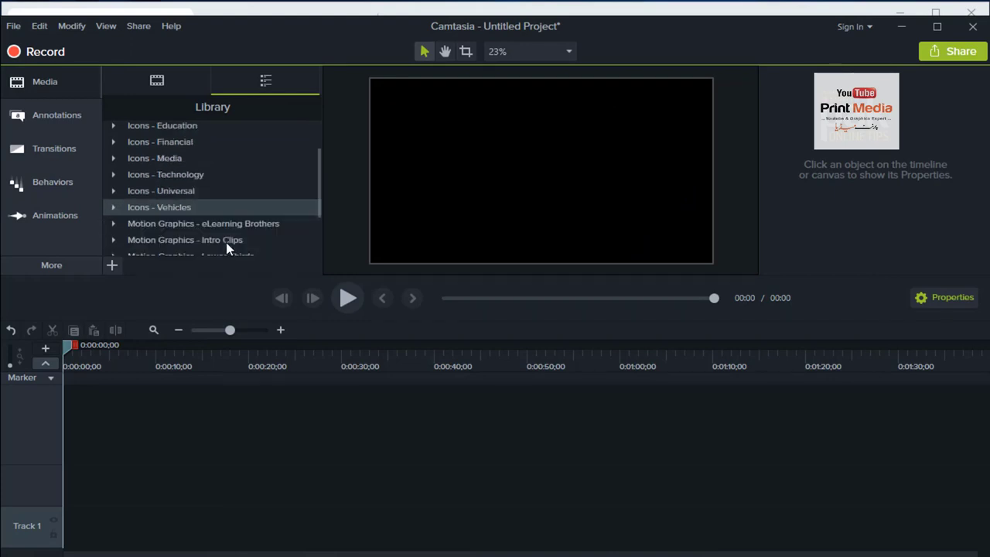
{"action": "double_click", "coordinate": [164, 225]}
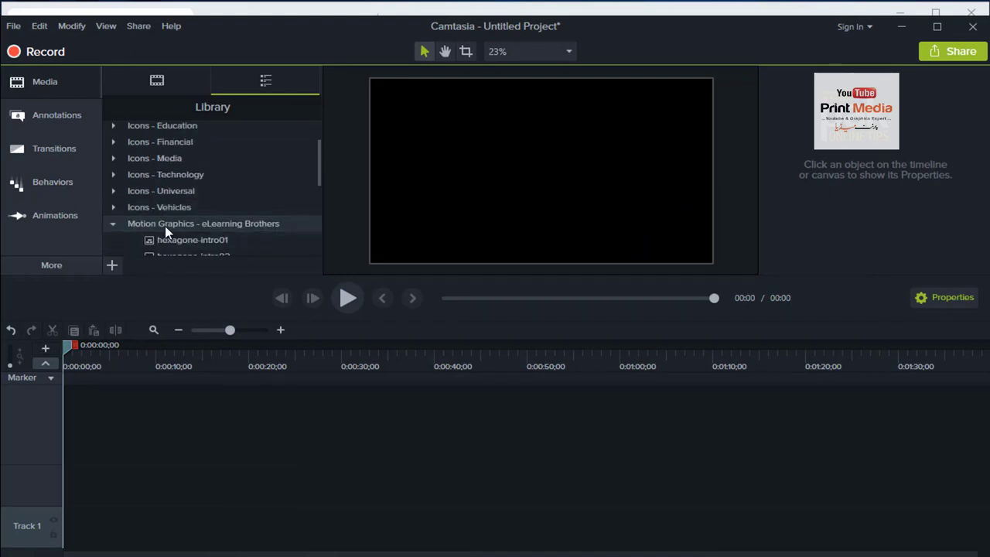
{"action": "scroll", "coordinate": [169, 224], "scroll_direction": "down", "scroll_amount": 2}
{"action": "left_click", "coordinate": [176, 205]}
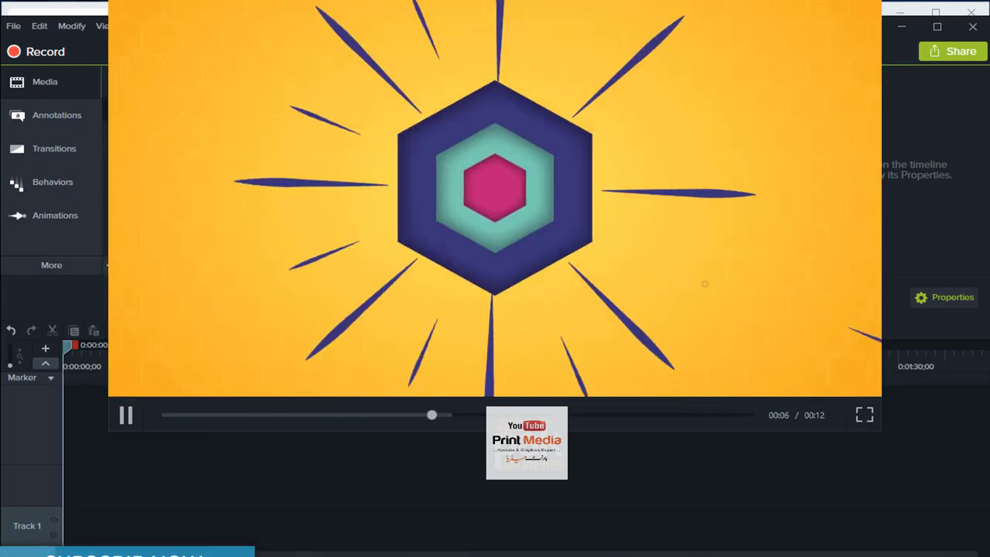
{"action": "key", "text": "Escape"}
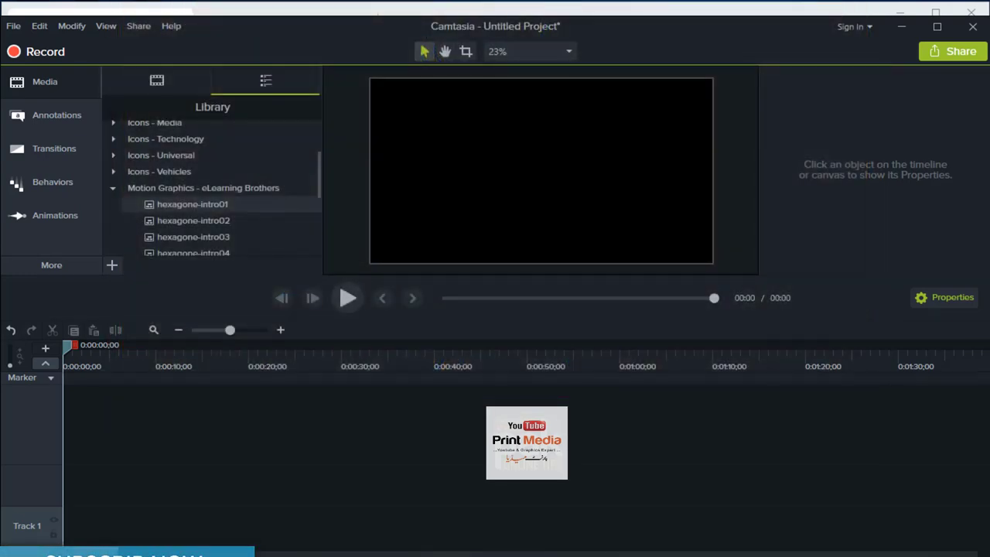
Step: Add hexagone-intro01 to the start of Track 1 on the timeline and play it back
{"action": "right_click", "coordinate": [169, 204]}
{"action": "left_click", "coordinate": [230, 216]}
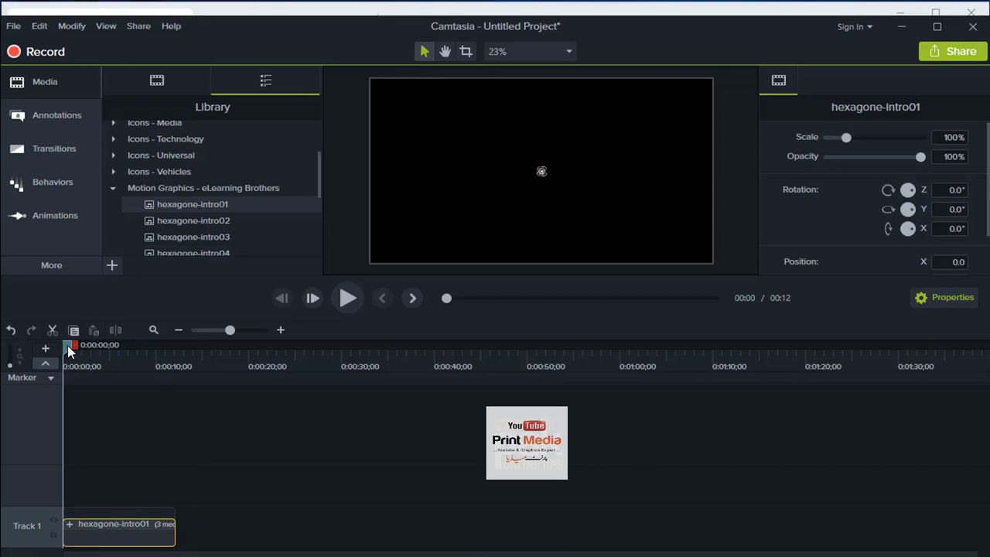
{"action": "left_click_drag", "start_coordinate": [68, 345], "coordinate": [92, 352]}
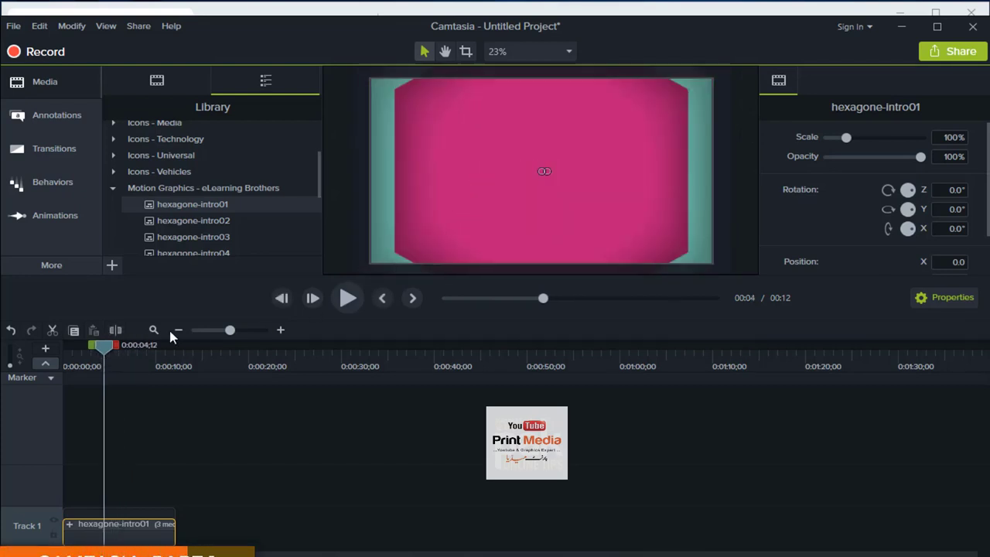
{"action": "left_click", "coordinate": [349, 298]}
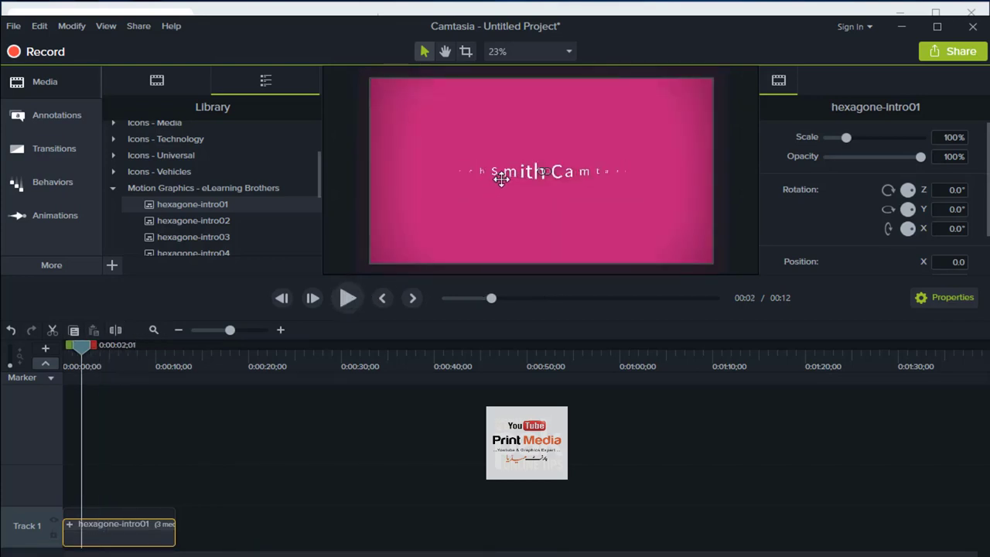
Step: Replace the intro's "TechSmith Camtasia" title text, at about 2;29 on the timeline, with "Pak online tips"
{"action": "left_click_drag", "start_coordinate": [81, 349], "coordinate": [91, 348]}
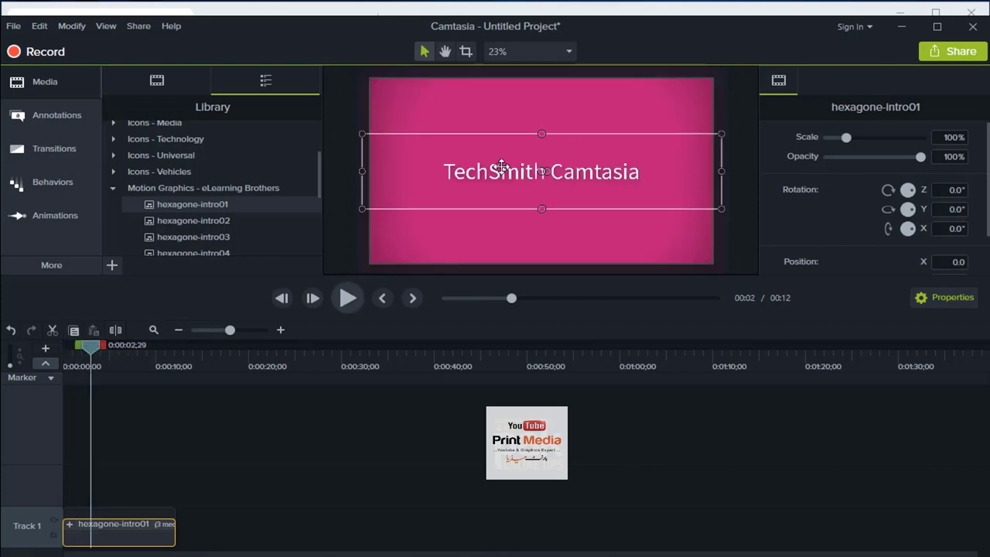
{"action": "double_click", "coordinate": [501, 167]}
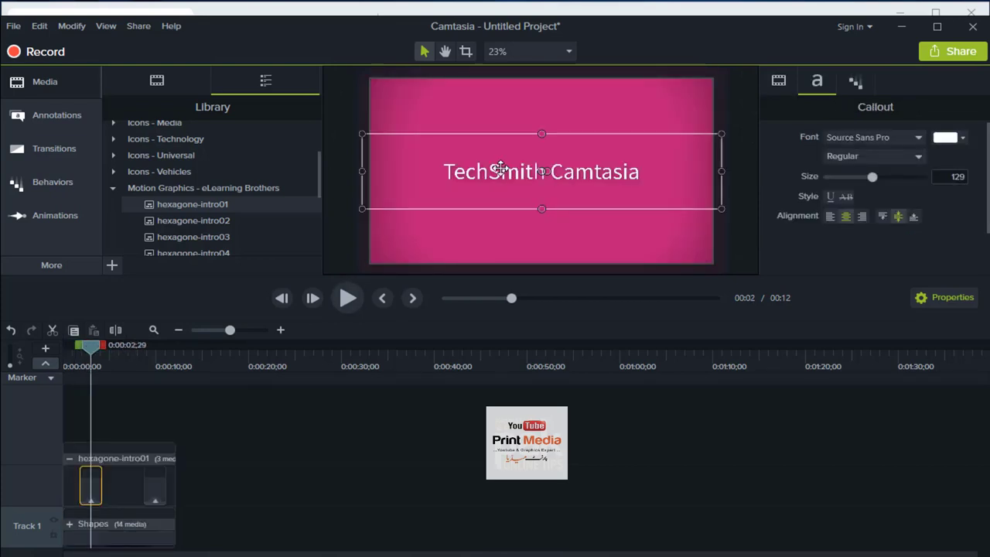
{"action": "double_click", "coordinate": [500, 169]}
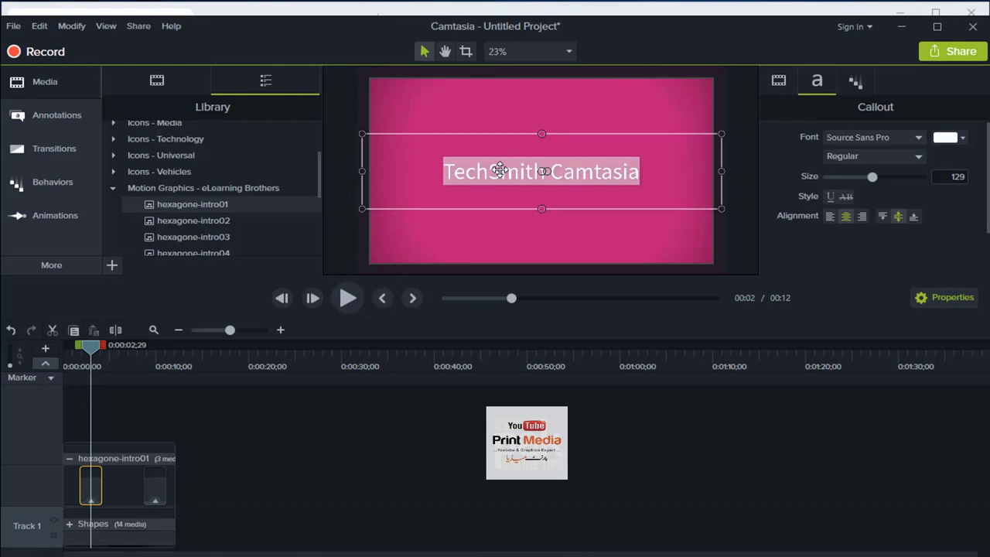
{"action": "type", "text": "P"}
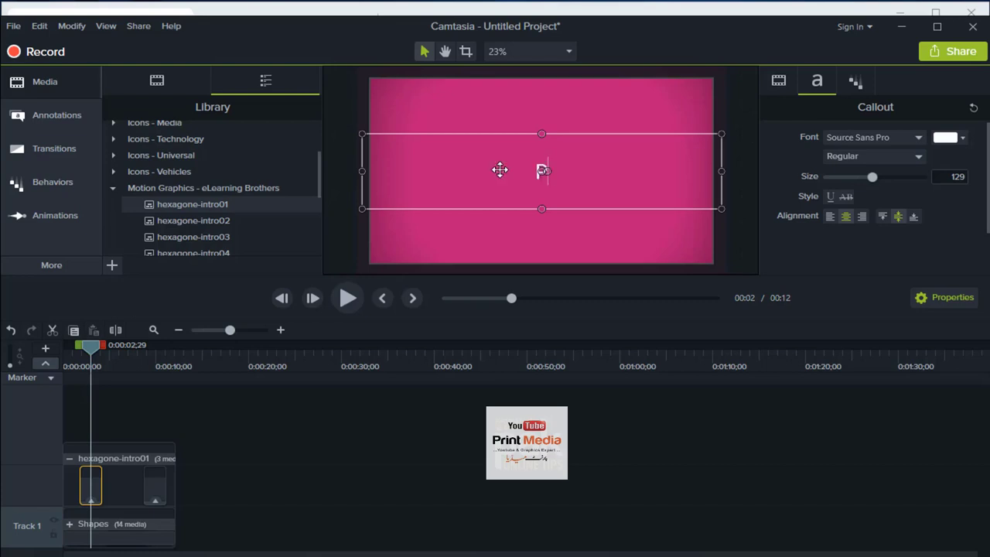
{"action": "type", "text": "ak online tisp"}
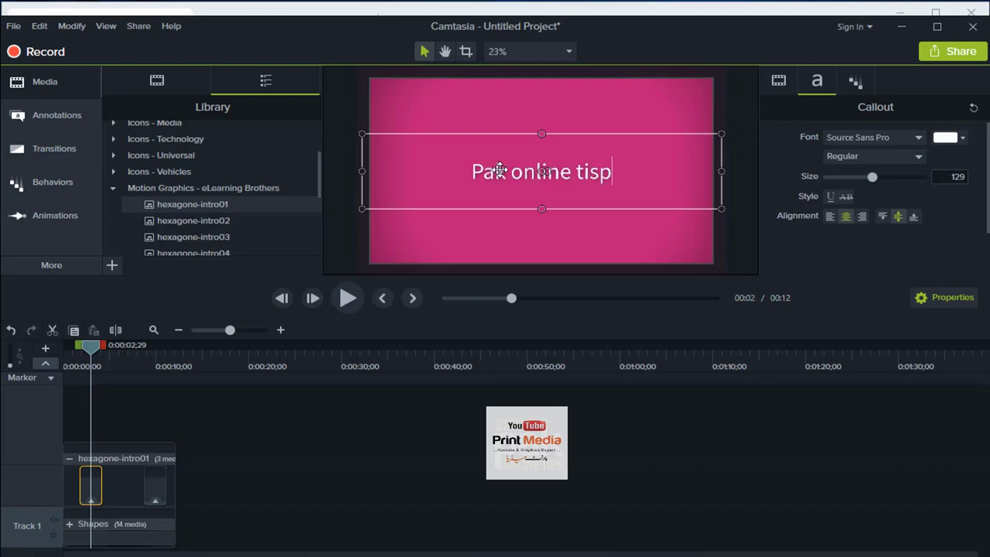
{"action": "key", "text": "BackSpace"}
{"action": "key", "text": "BackSpace"}
{"action": "type", "text": "ps"}
Step: Change the font colour of the whole "Pak online tips" title to yellow
{"action": "key", "text": "ctrl+a"}
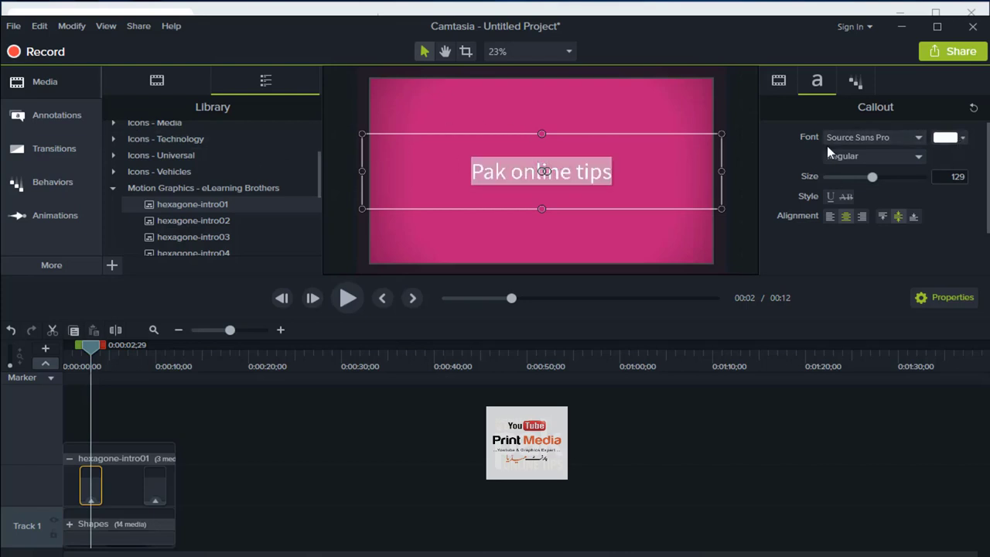
{"action": "left_click", "coordinate": [964, 138]}
{"action": "left_click", "coordinate": [872, 184]}
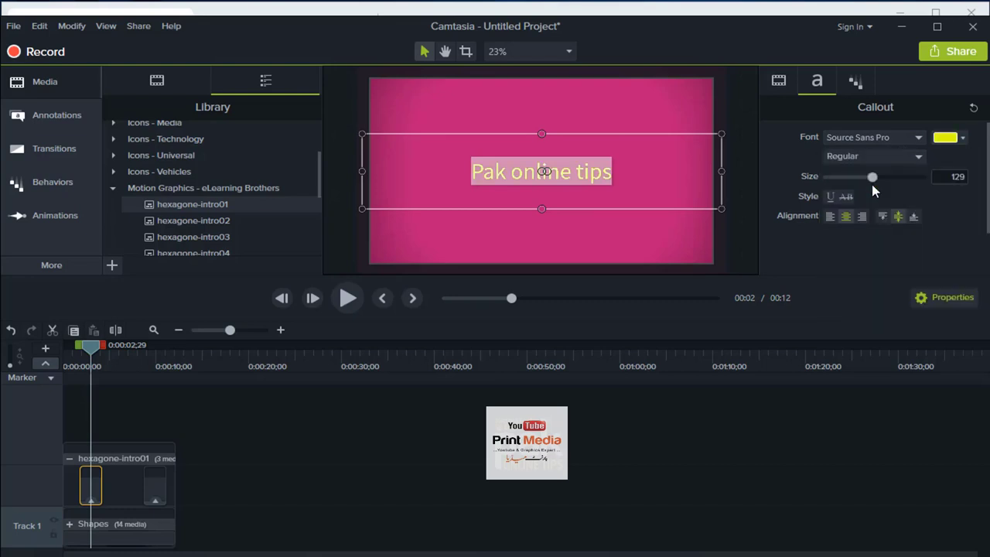
{"action": "left_click", "coordinate": [656, 169]}
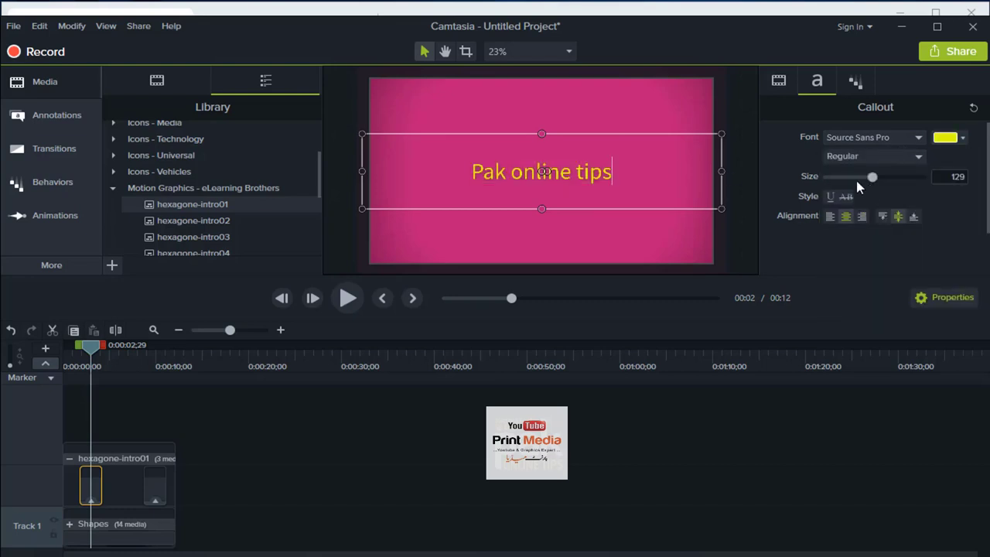
Step: Set the font size of the whole "Pak online tips" title to 149
{"action": "key", "text": "ctrl+a"}
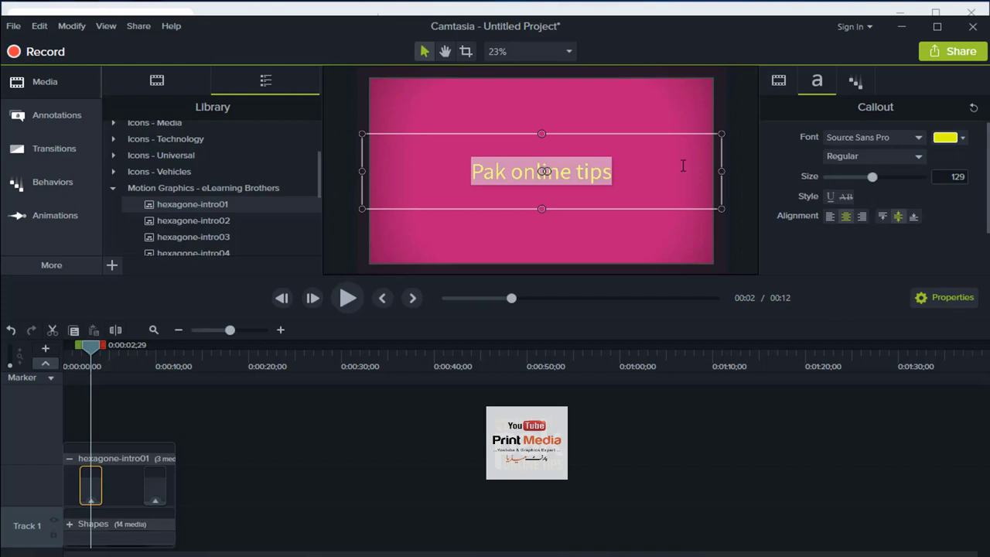
{"action": "left_click_drag", "start_coordinate": [872, 177], "coordinate": [880, 177]}
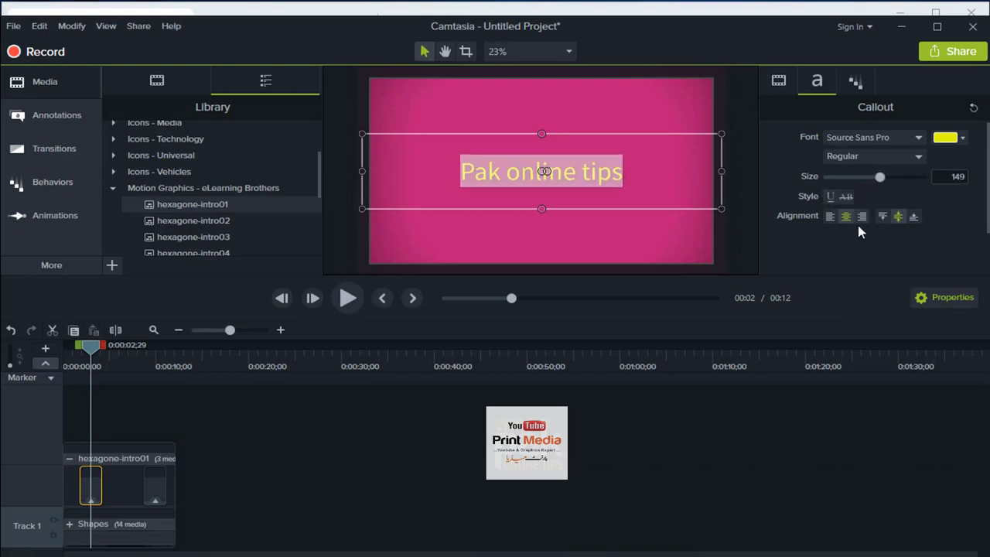
{"action": "left_click", "coordinate": [855, 83]}
{"action": "left_click", "coordinate": [817, 81]}
{"action": "left_click", "coordinate": [778, 80]}
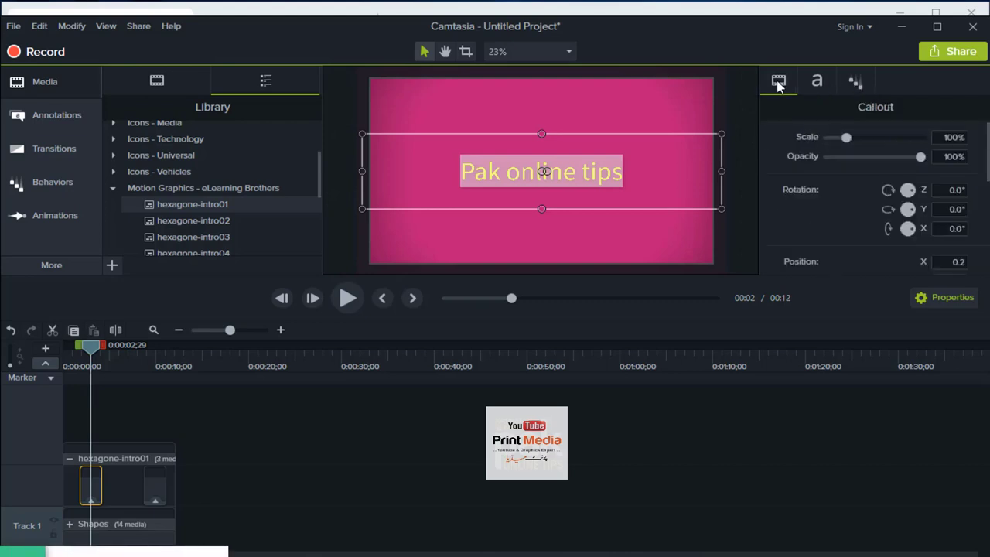
Step: Open the library's Motion Graphics - Lower Thirds folder and preview the basicthird-01-91 clip
{"action": "left_click", "coordinate": [113, 188]}
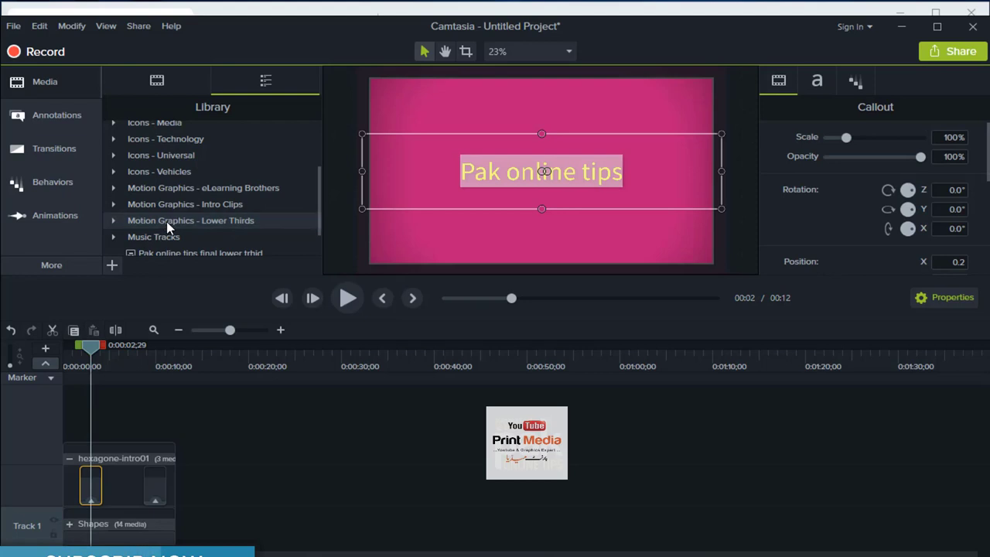
{"action": "left_click", "coordinate": [181, 221]}
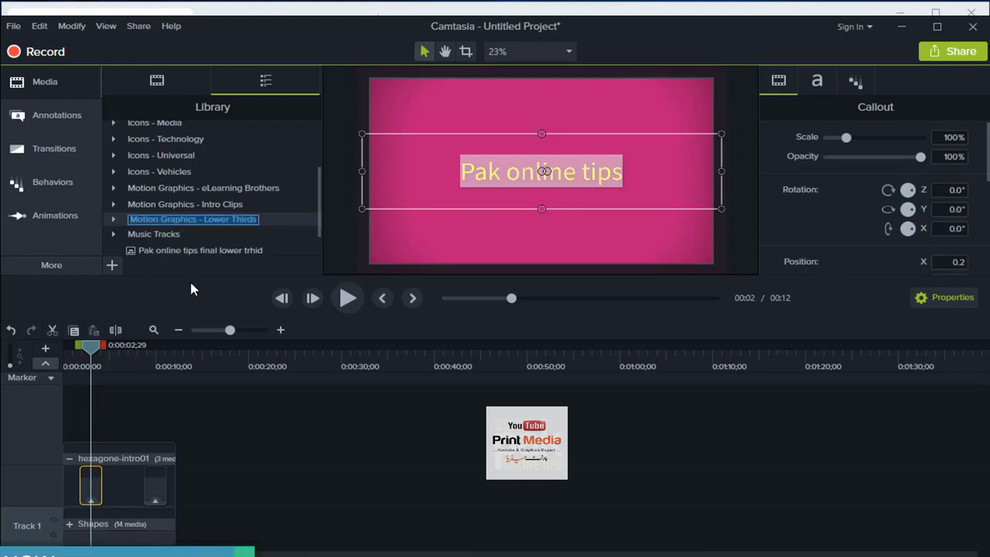
{"action": "left_click", "coordinate": [184, 234]}
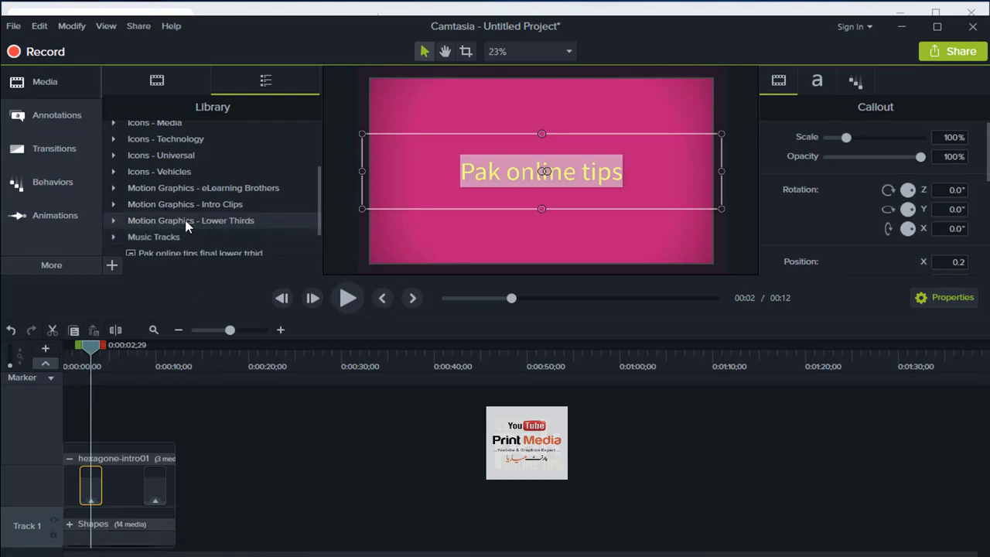
{"action": "double_click", "coordinate": [185, 220]}
{"action": "scroll", "coordinate": [206, 236], "scroll_direction": "down", "scroll_amount": 1}
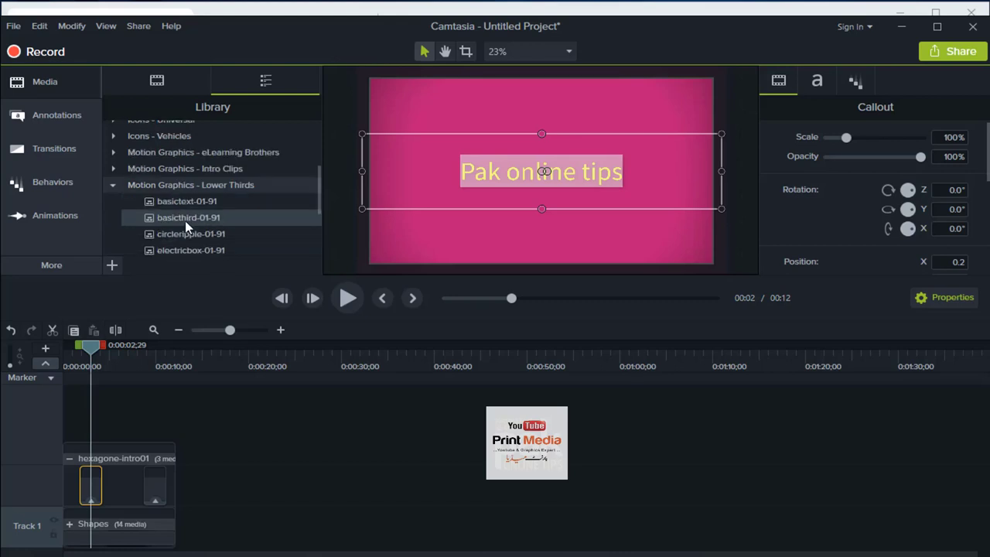
{"action": "double_click", "coordinate": [188, 218]}
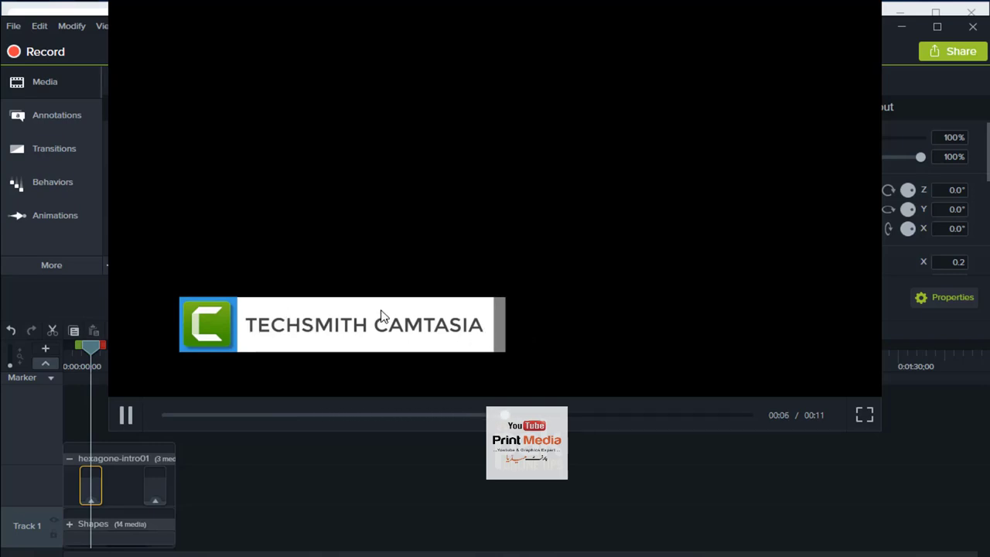
{"action": "left_click", "coordinate": [875, 3]}
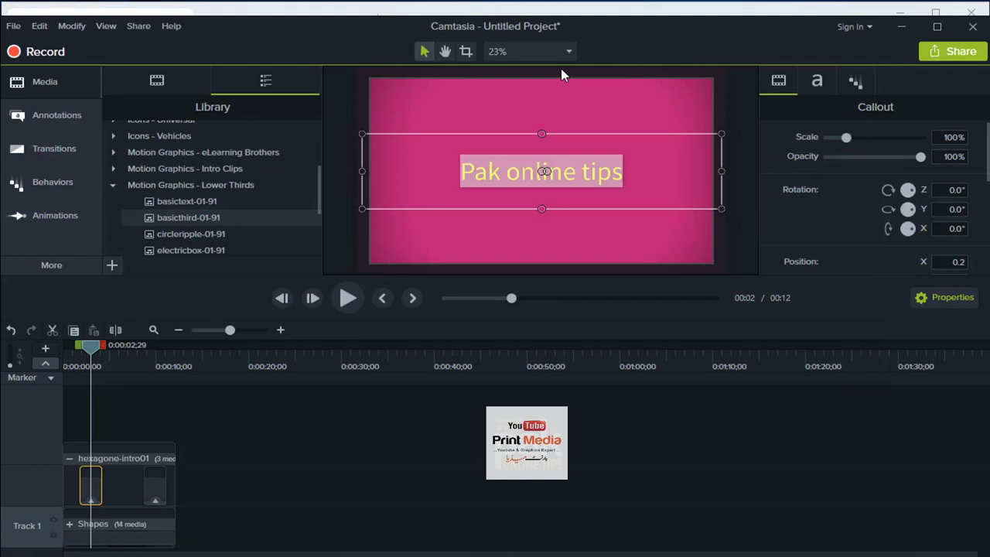
Step: Preview the circleripple-01-91 and electricbox-01-91 lower thirds from the library
{"action": "double_click", "coordinate": [181, 237]}
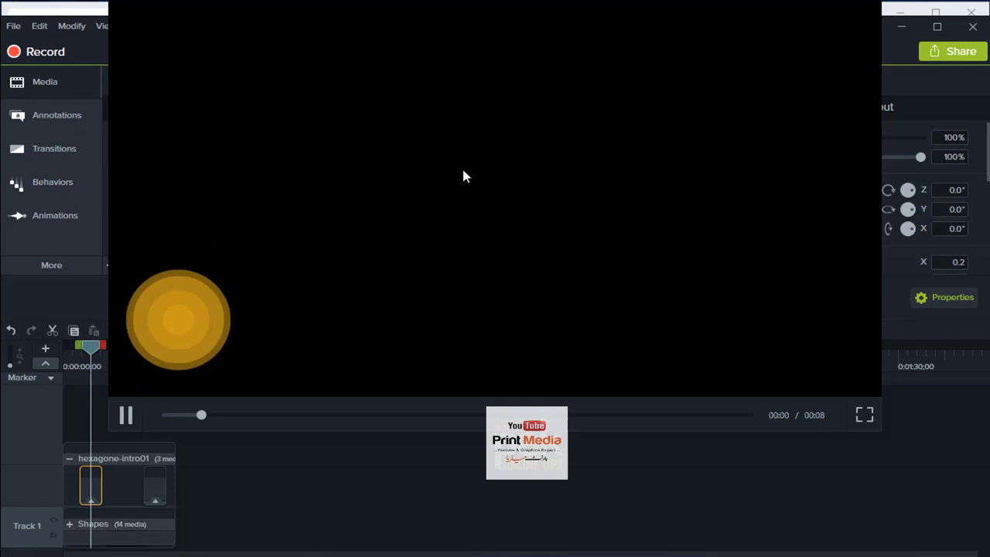
{"action": "key", "text": "Escape"}
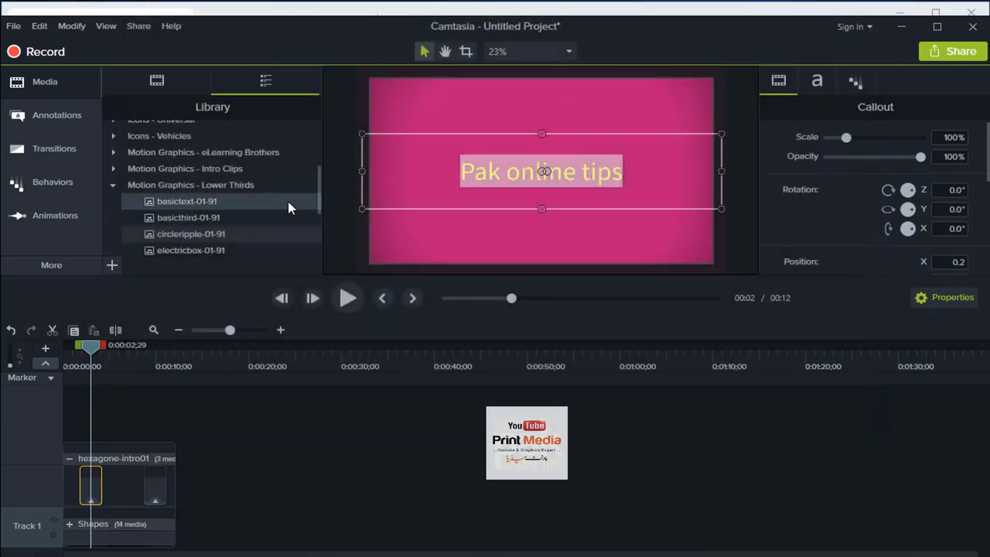
{"action": "scroll", "coordinate": [288, 201], "scroll_direction": "down", "scroll_amount": 3}
{"action": "double_click", "coordinate": [200, 218]}
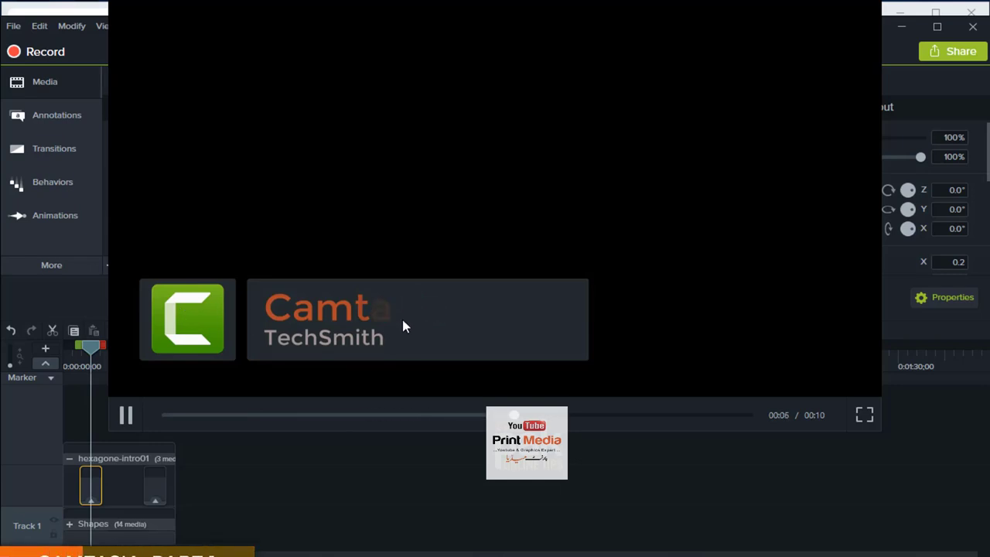
{"action": "key", "text": "Escape"}
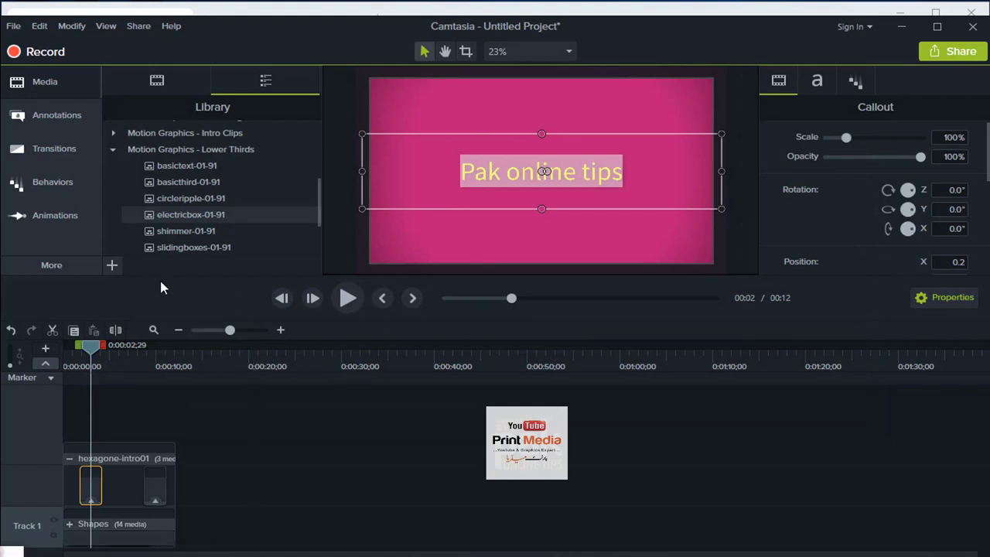
Step: Browse the Basic callout annotations and look through the available callout styles
{"action": "left_click", "coordinate": [67, 116]}
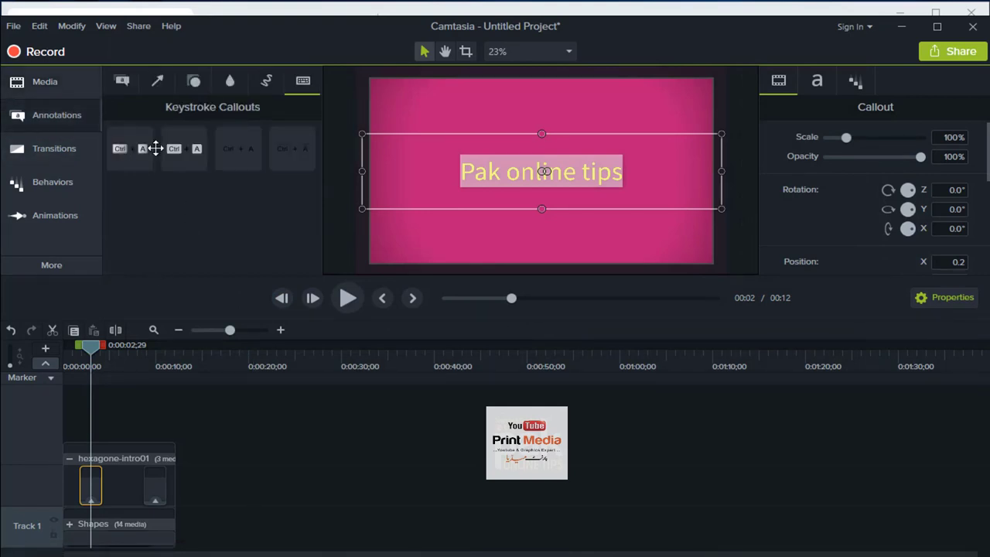
{"action": "left_click", "coordinate": [121, 84]}
{"action": "left_click", "coordinate": [149, 218]}
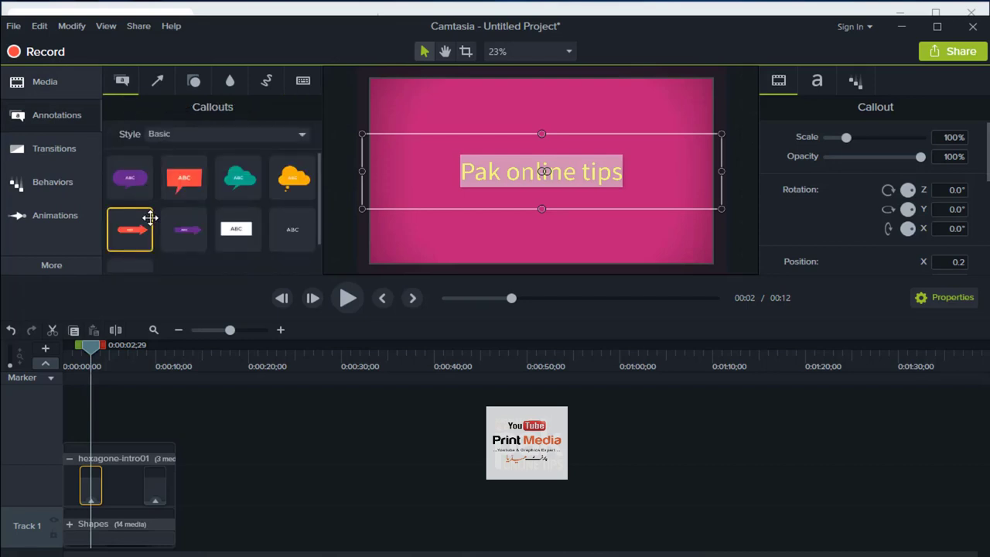
{"action": "left_click", "coordinate": [180, 138]}
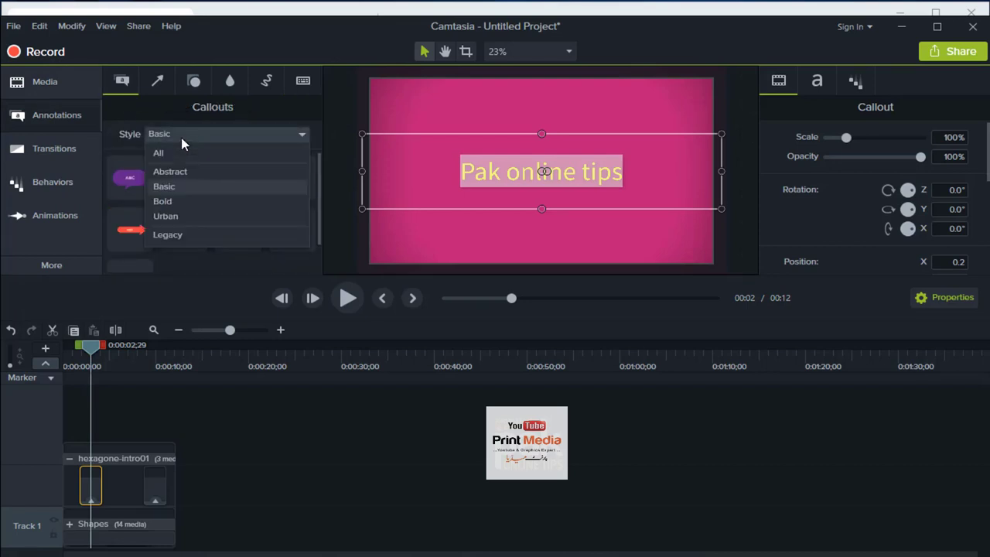
{"action": "left_click", "coordinate": [182, 141]}
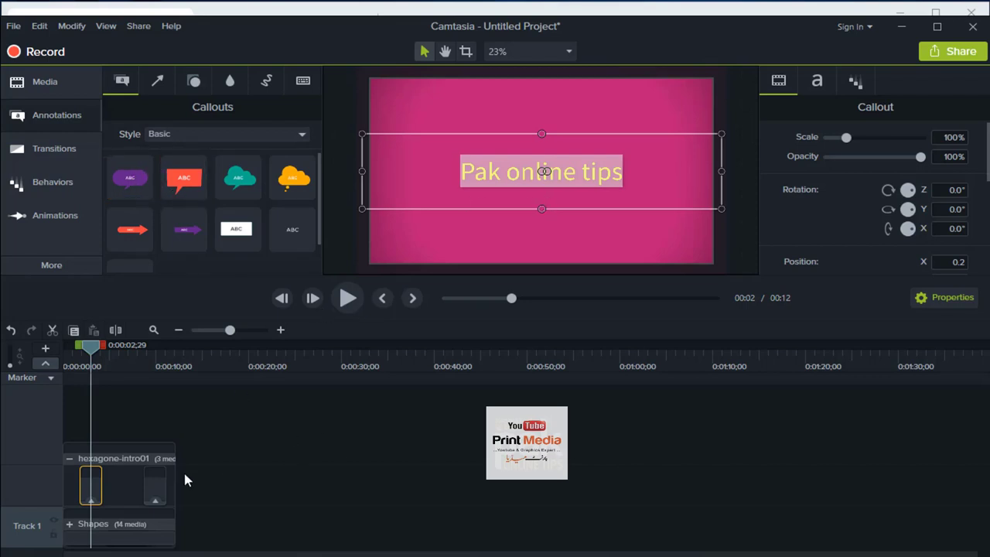
Step: Delete the hexagone-intro01 group from Track 1 of the timeline
{"action": "left_click", "coordinate": [112, 476]}
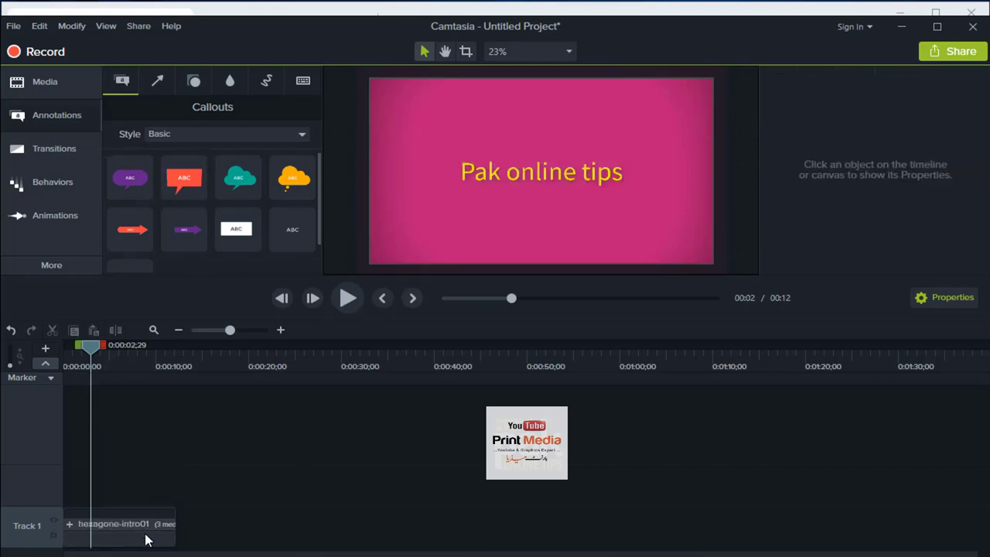
{"action": "left_click", "coordinate": [147, 540]}
{"action": "key", "text": "Delete"}
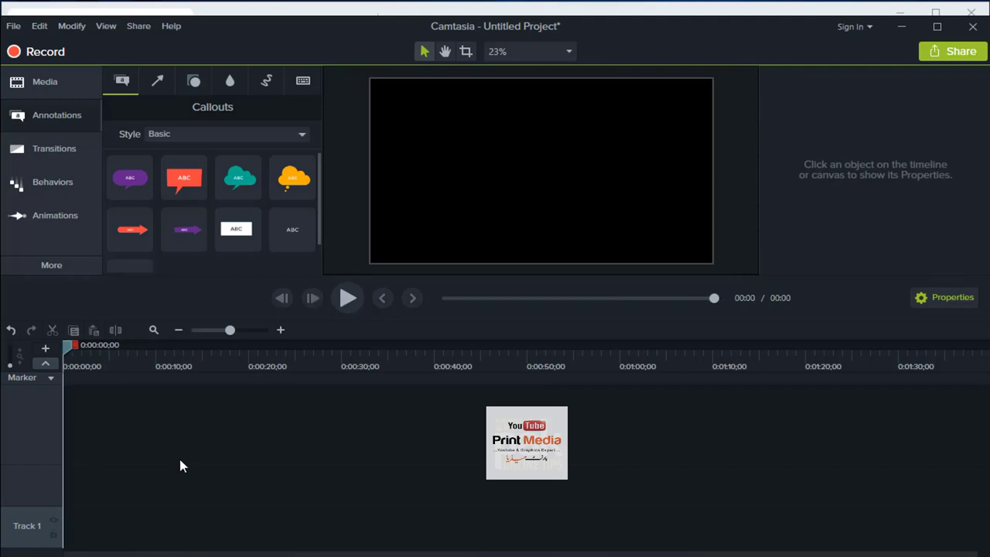
Step: Add the purple Basic speech bubble callout at the start of Track 1 and replace its text with "click"
{"action": "mouse_move", "coordinate": [132, 176]}
{"action": "left_mouse_down"}
{"action": "mouse_move", "coordinate": [132, 202]}
{"action": "mouse_move", "coordinate": [133, 171]}
{"action": "left_mouse_up"}
{"action": "double_click", "coordinate": [133, 172]}
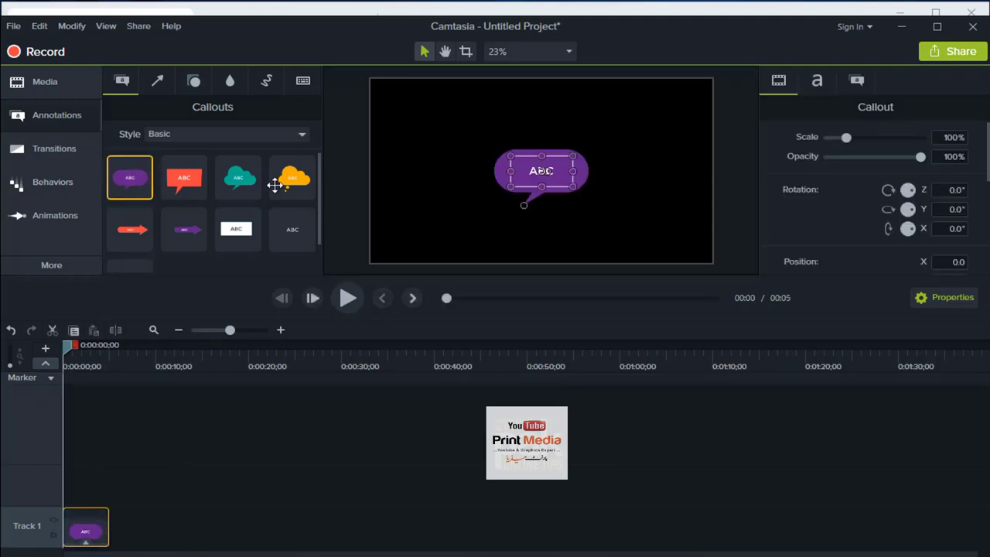
{"action": "double_click", "coordinate": [542, 170]}
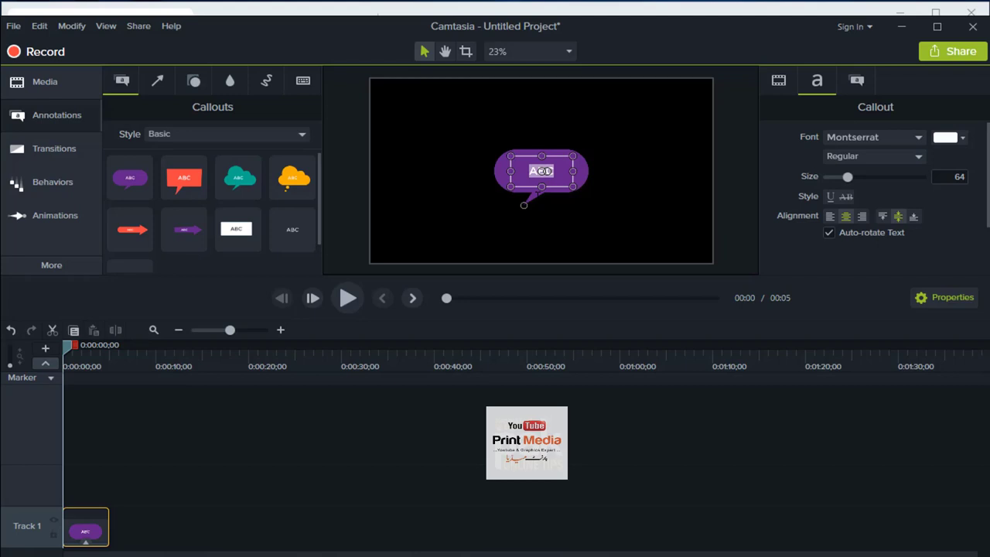
{"action": "key", "text": "BackSpace"}
{"action": "type", "text": "click ha"}
{"action": "key", "text": "BackSpace"}
{"action": "key", "text": "BackSpace"}
Step: Set the callout's "click" text to font size 105 and colour it orange
{"action": "double_click", "coordinate": [570, 170]}
{"action": "left_click_drag", "start_coordinate": [848, 177], "coordinate": [878, 178]}
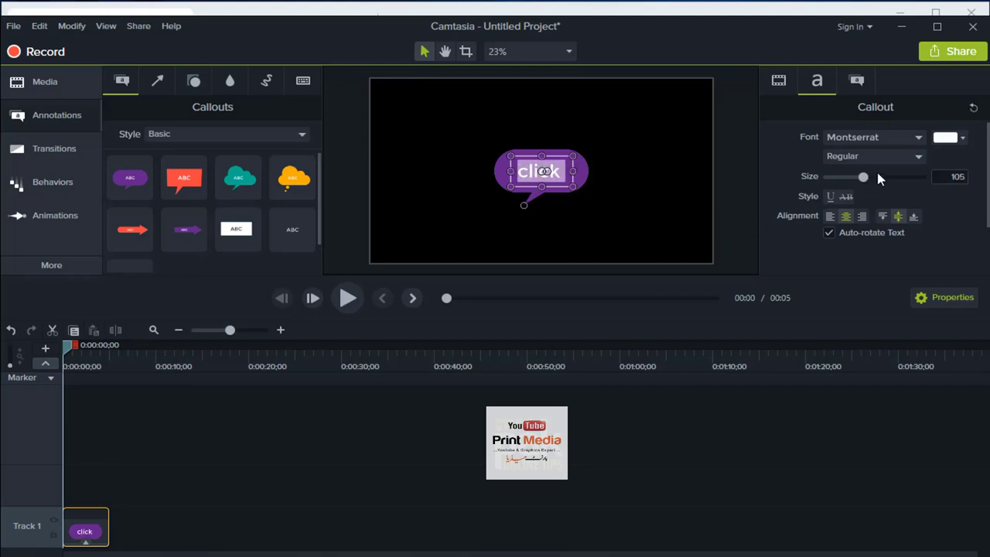
{"action": "left_click", "coordinate": [957, 143]}
{"action": "left_click", "coordinate": [894, 166]}
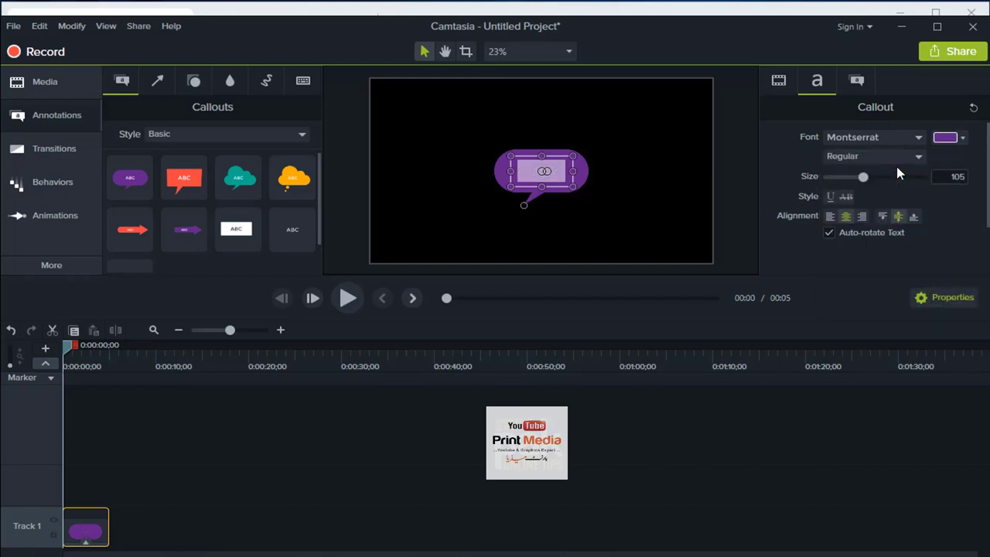
{"action": "left_click", "coordinate": [958, 144]}
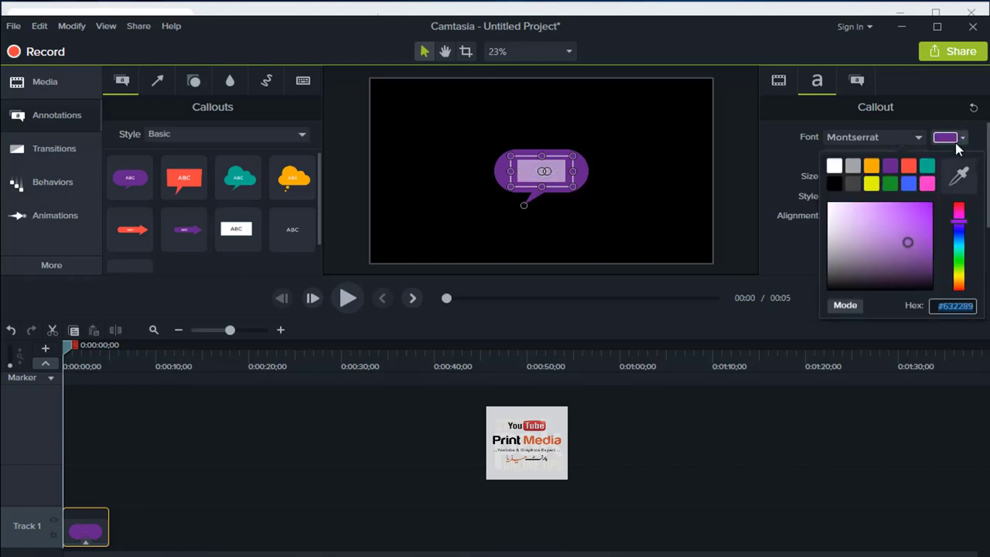
{"action": "left_click", "coordinate": [871, 165]}
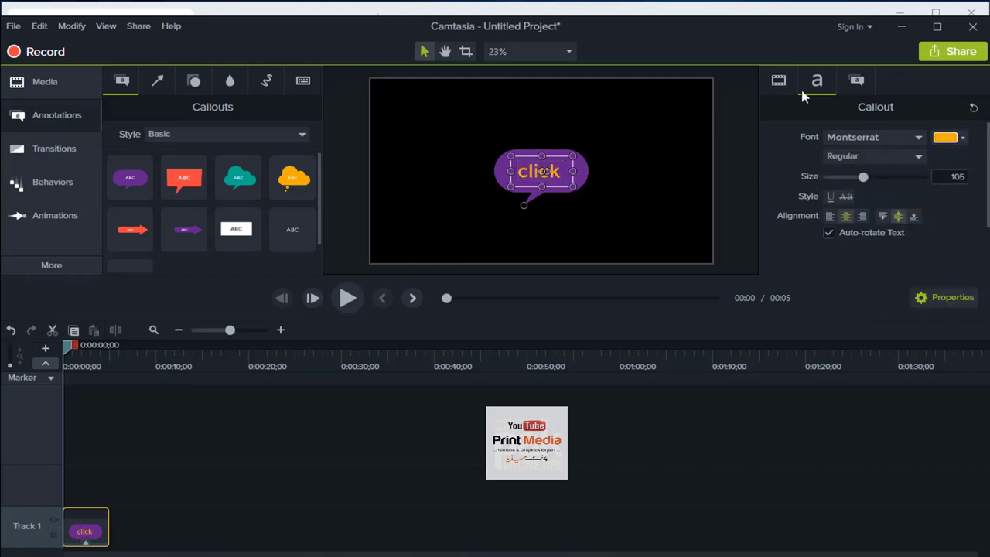
Step: Change the speech bubble's solid fill to yellow and lower the fill opacity to 52%
{"action": "left_click", "coordinate": [854, 84]}
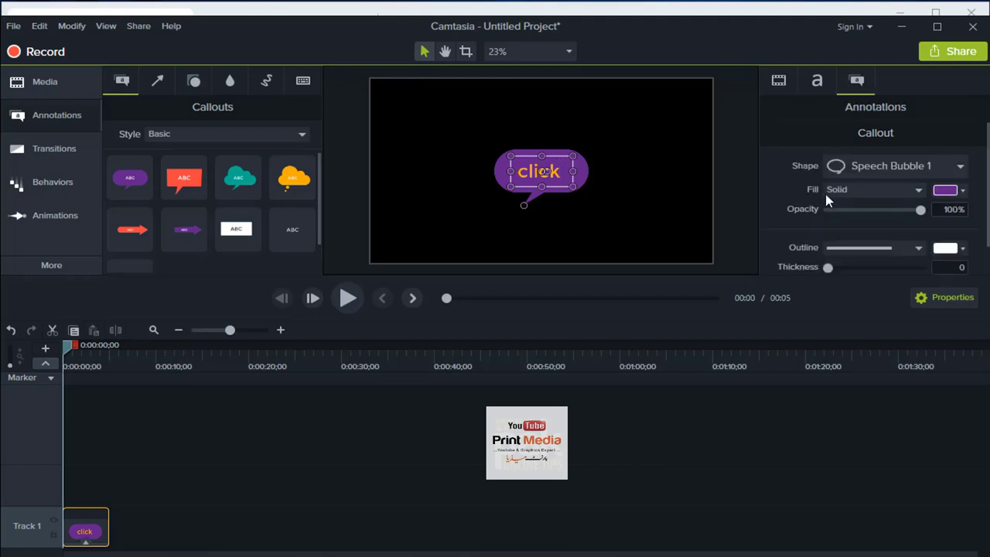
{"action": "left_click", "coordinate": [582, 156]}
{"action": "left_click", "coordinate": [581, 162]}
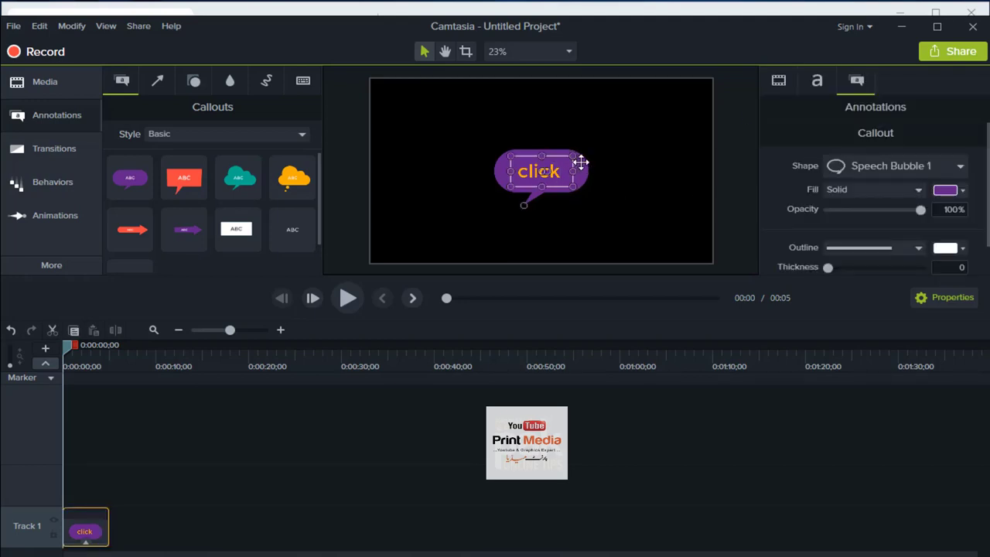
{"action": "left_click", "coordinate": [945, 190]}
{"action": "left_click", "coordinate": [872, 238]}
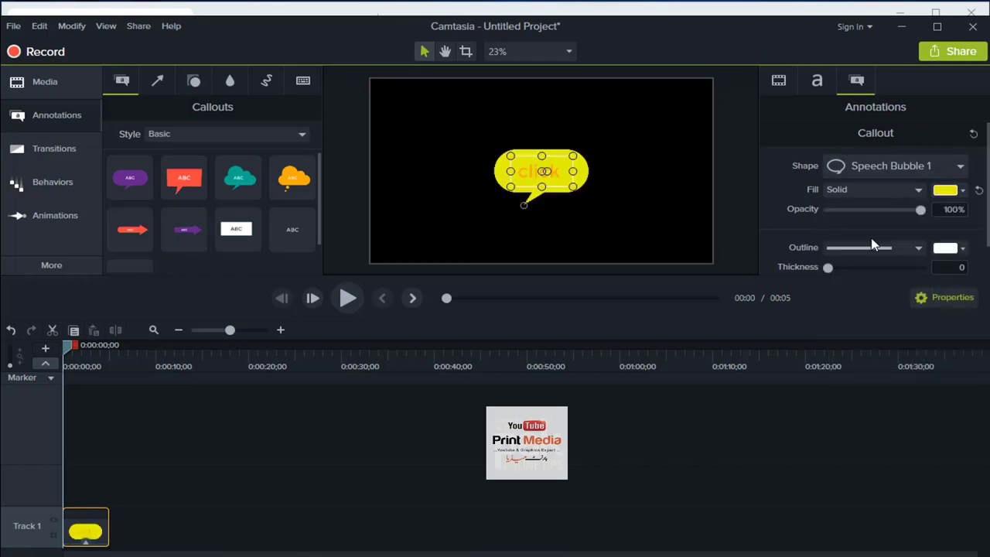
{"action": "left_click_drag", "start_coordinate": [915, 212], "coordinate": [875, 213]}
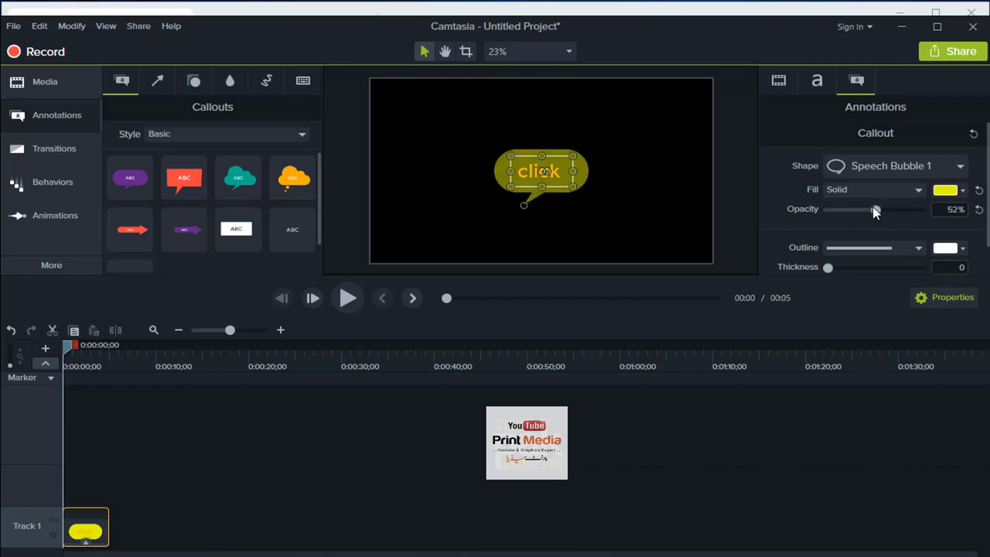
{"action": "left_click", "coordinate": [856, 187]}
{"action": "left_click", "coordinate": [856, 187]}
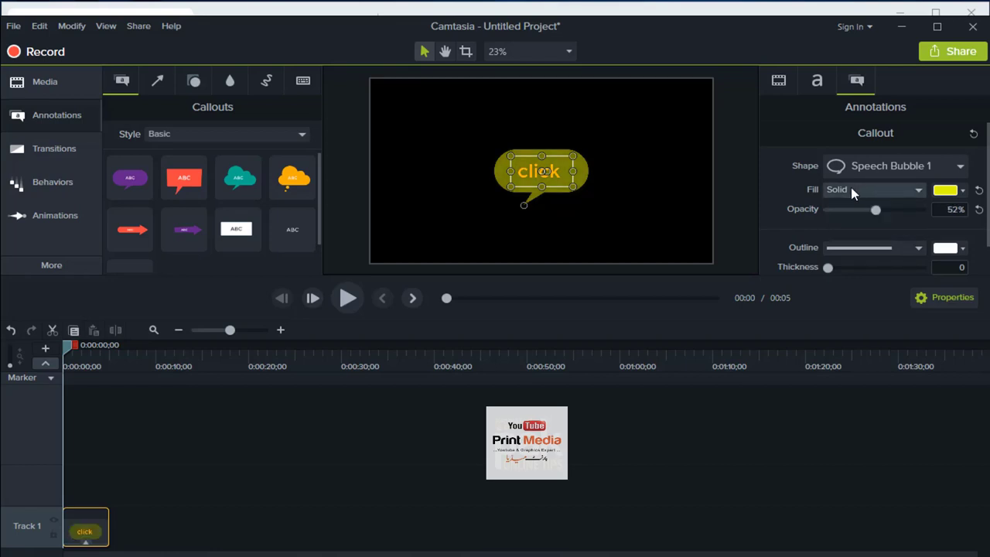
Step: Give the speech bubble a dotted outline with a thickness of 13
{"action": "left_click", "coordinate": [902, 246]}
{"action": "left_click", "coordinate": [902, 244]}
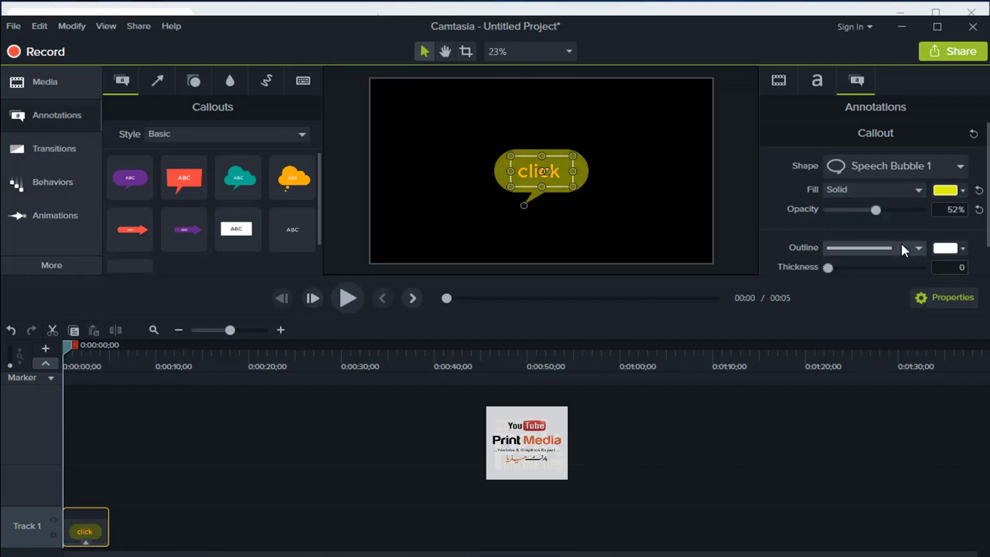
{"action": "left_click", "coordinate": [901, 243]}
{"action": "left_click", "coordinate": [877, 287]}
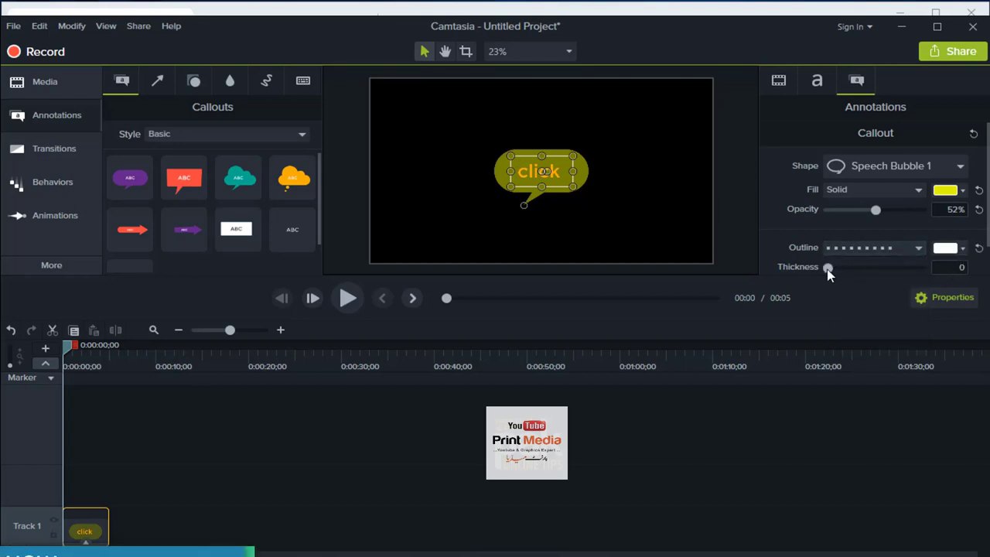
{"action": "left_click_drag", "start_coordinate": [828, 267], "coordinate": [841, 267]}
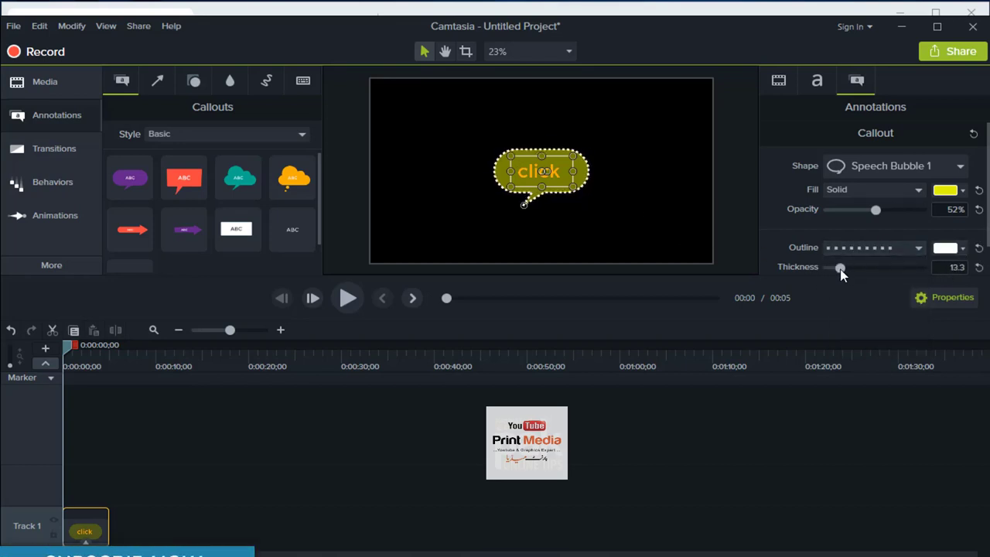
{"action": "left_click", "coordinate": [593, 160]}
{"action": "left_click", "coordinate": [583, 164]}
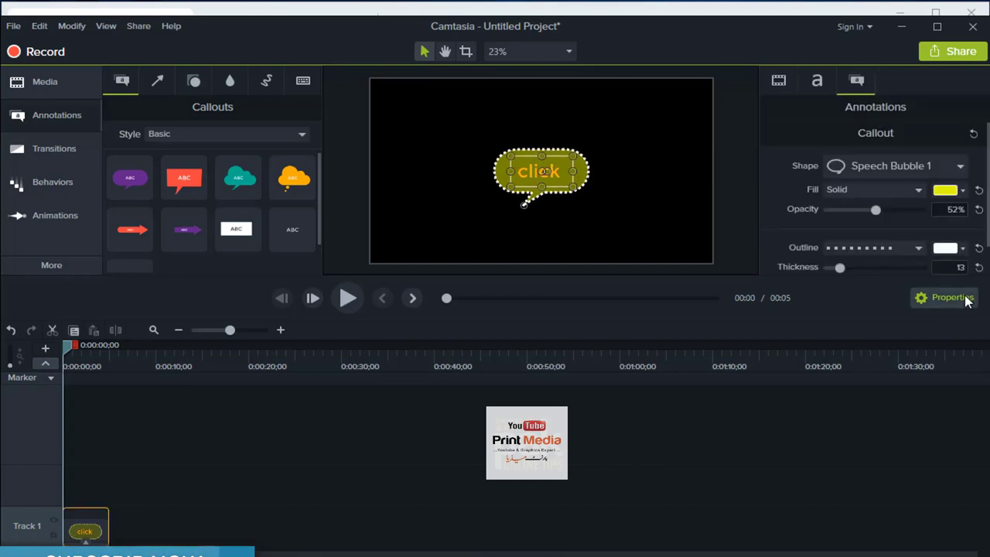
Step: Change the speech bubble callout's dotted outline colour to yellow and deselect the callout
{"action": "left_click", "coordinate": [947, 247]}
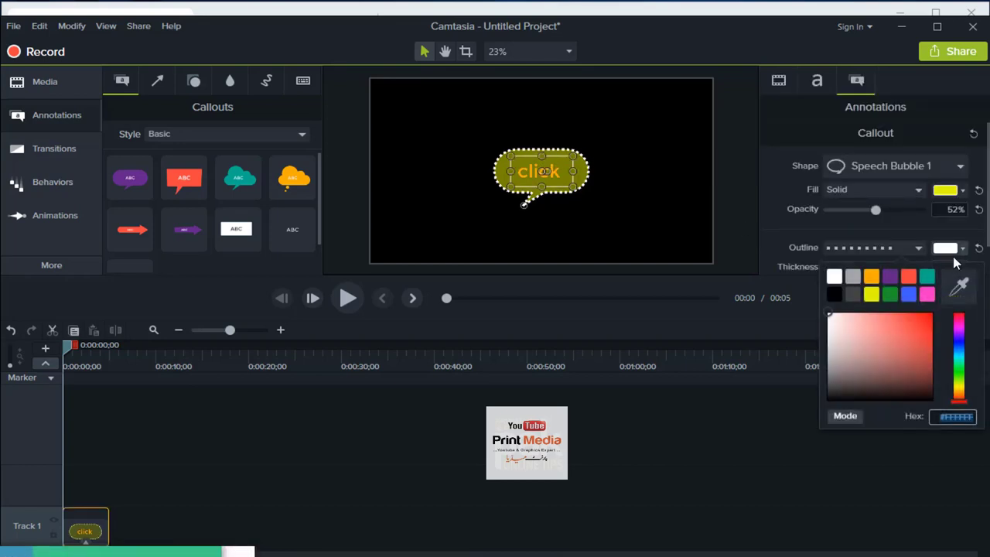
{"action": "left_click", "coordinate": [872, 294]}
{"action": "left_click", "coordinate": [645, 185]}
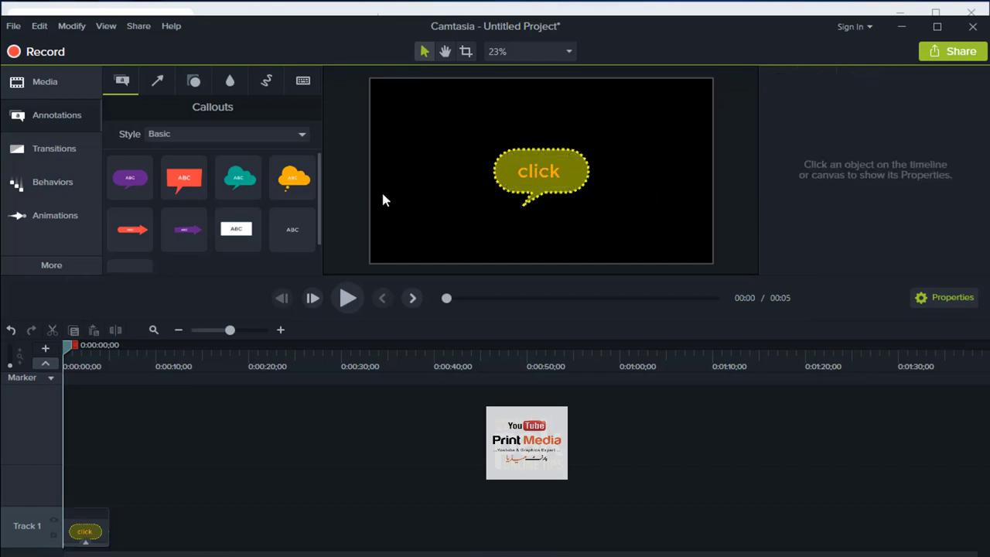
Step: Delete the "click" speech bubble callout from the canvas
{"action": "scroll", "coordinate": [382, 190], "scroll_direction": "down", "scroll_amount": 3}
{"action": "scroll", "coordinate": [542, 174], "scroll_direction": "up", "scroll_amount": 4}
{"action": "left_click", "coordinate": [543, 174]}
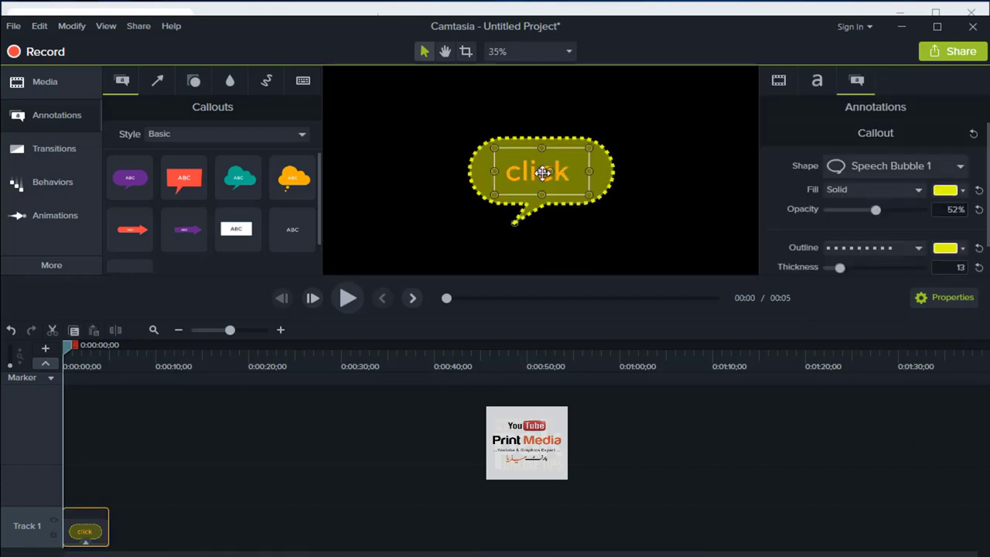
{"action": "key", "text": "Delete"}
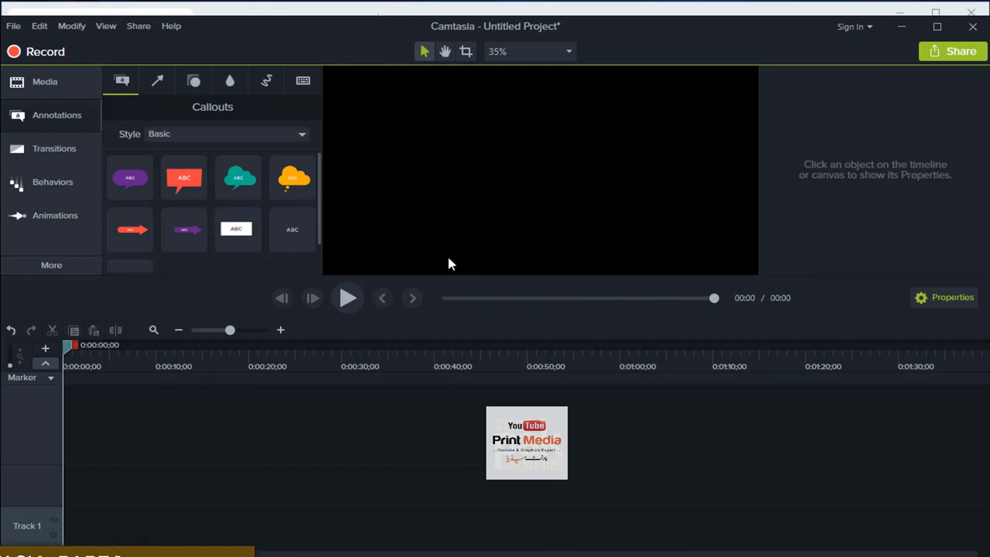
Step: Add the white Basic text rectangle callout and shape it into a thin full-width banner along the canvas's lower edge
{"action": "mouse_move", "coordinate": [277, 241]}
{"action": "left_mouse_down"}
{"action": "mouse_move", "coordinate": [416, 259]}
{"action": "mouse_move", "coordinate": [380, 268]}
{"action": "left_mouse_up"}
{"action": "left_click_drag", "start_coordinate": [422, 246], "coordinate": [757, 251]}
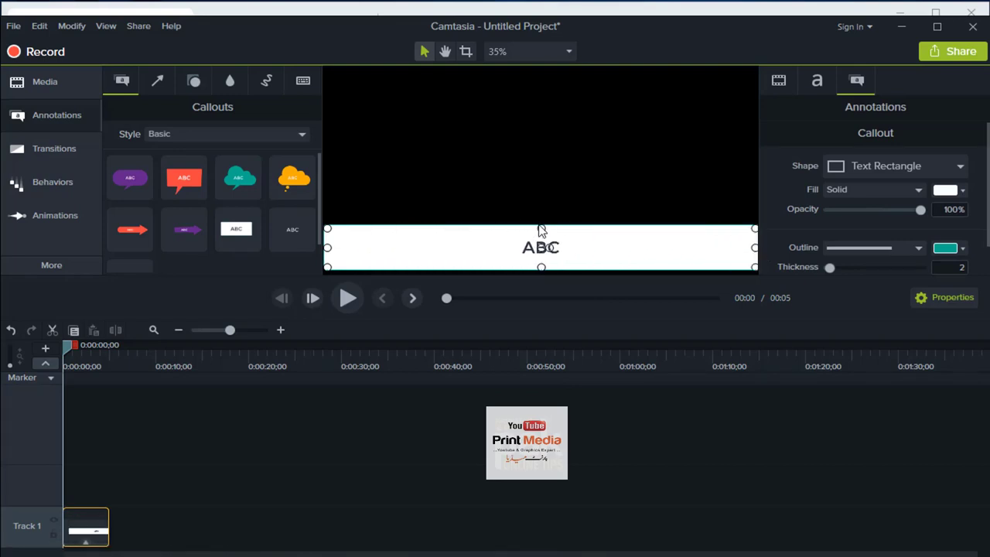
{"action": "left_click_drag", "start_coordinate": [541, 228], "coordinate": [543, 243]}
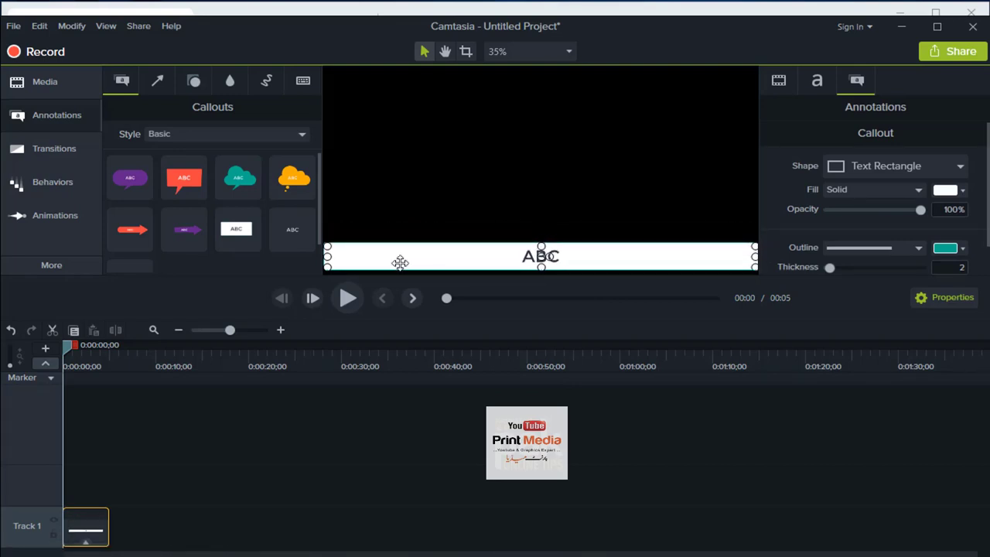
{"action": "left_click_drag", "start_coordinate": [328, 257], "coordinate": [323, 256]}
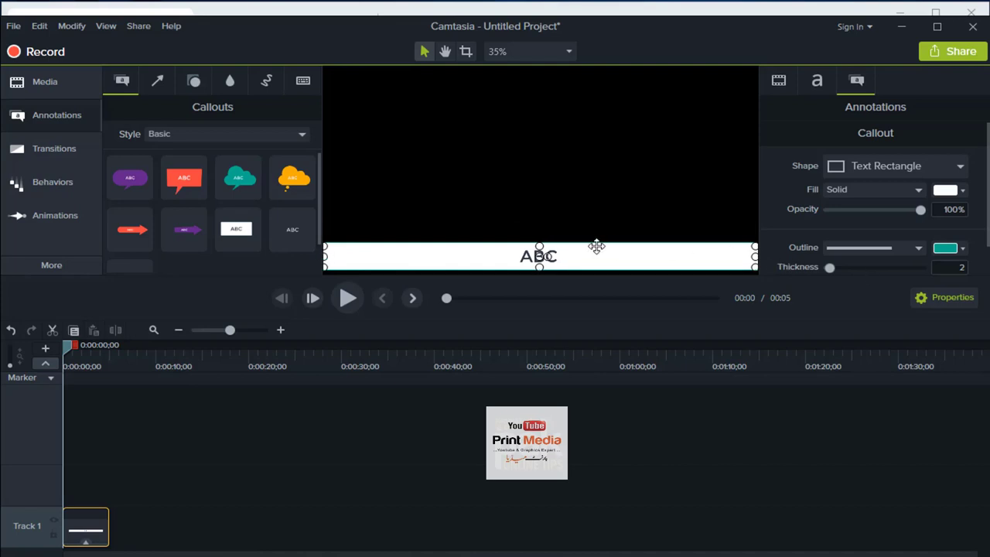
Step: Replace the banner callout's placeholder text with "subscribe my channel"
{"action": "double_click", "coordinate": [556, 251]}
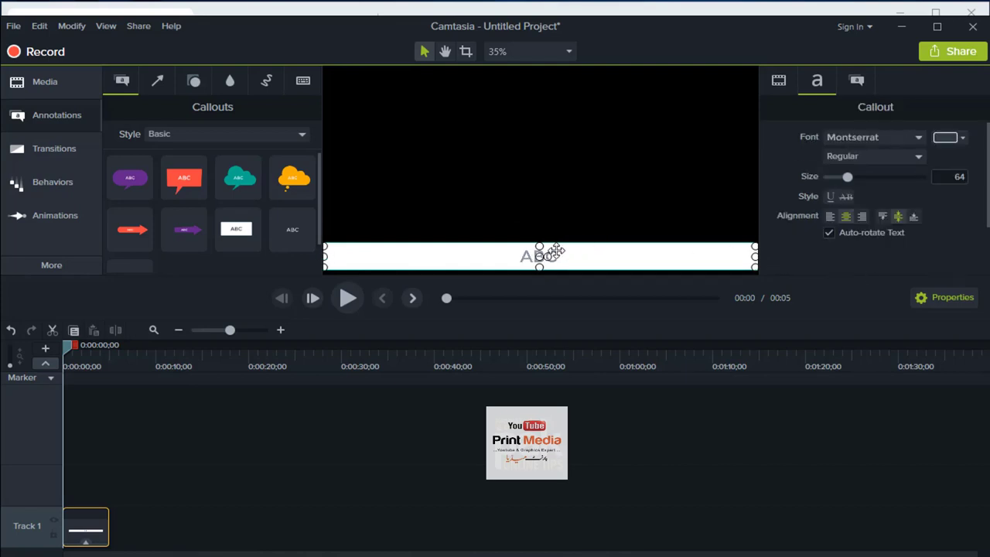
{"action": "type", "text": "subscribe my"}
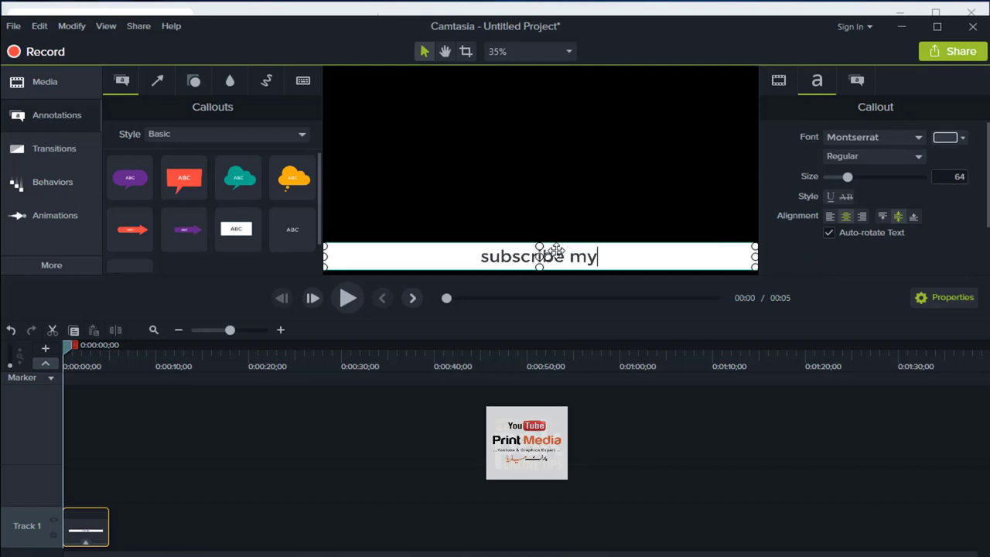
{"action": "type", "text": " channel"}
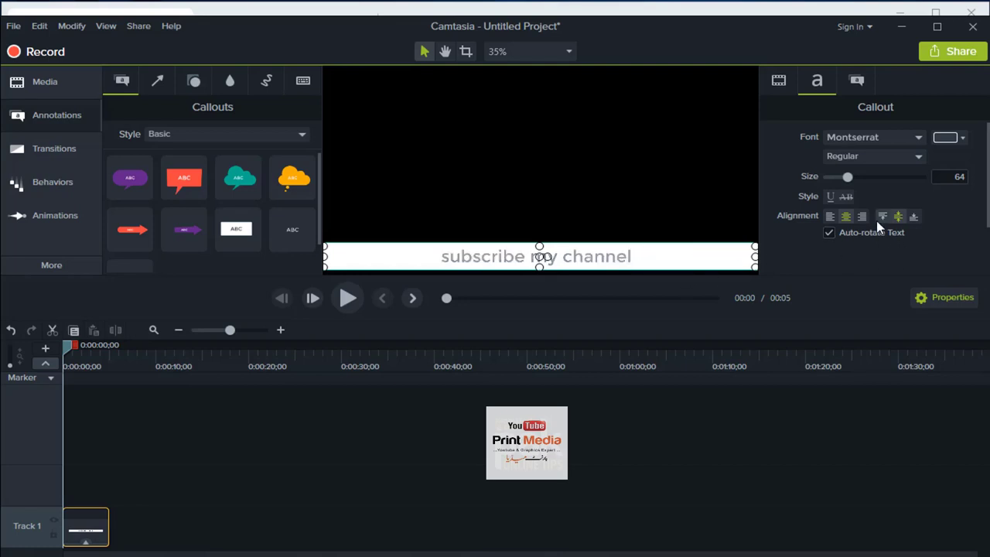
Step: Colour the "subscribe my channel" text orange after trying yellow
{"action": "left_click", "coordinate": [953, 139]}
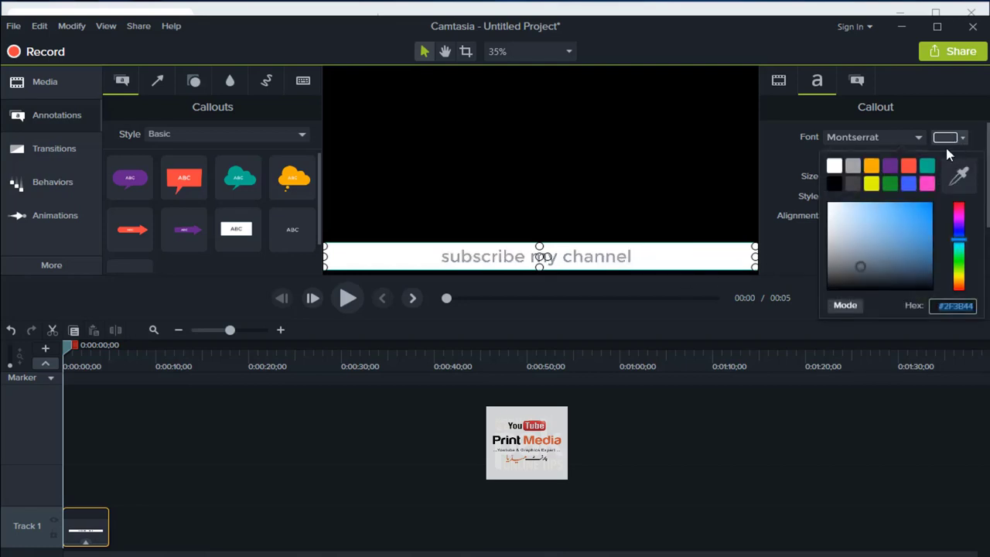
{"action": "left_click", "coordinate": [872, 183]}
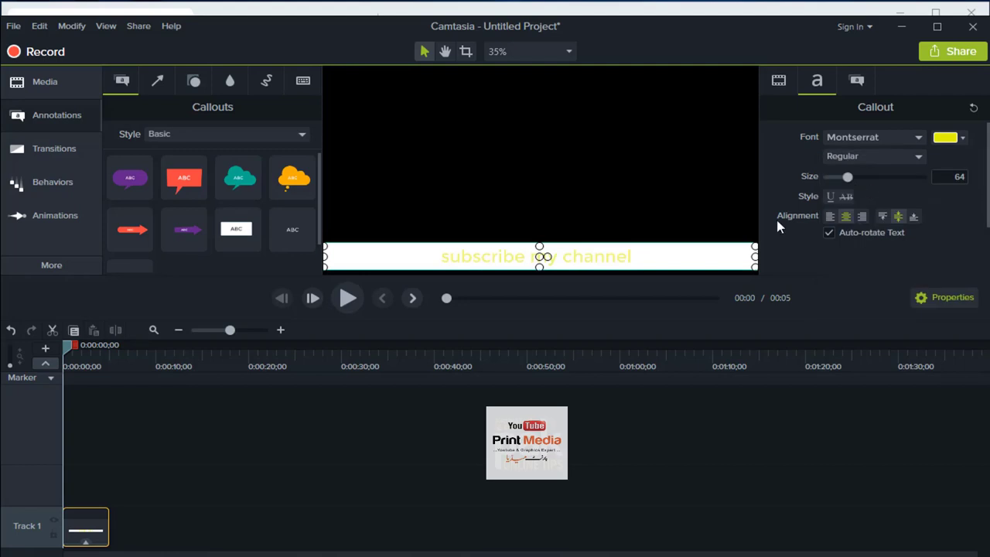
{"action": "left_click", "coordinate": [944, 140]}
{"action": "left_click", "coordinate": [866, 171]}
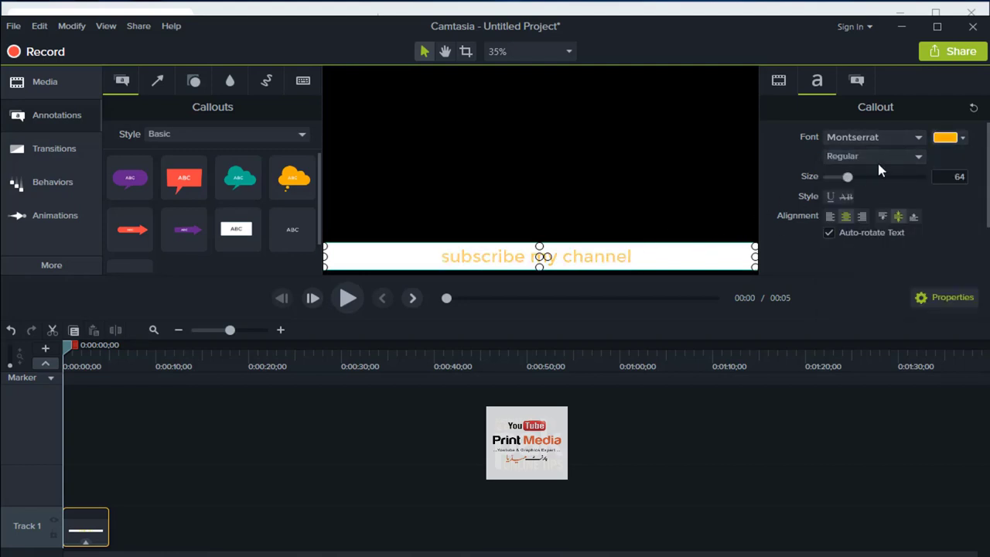
Step: Change the banner's solid fill to orange and lower the fill opacity to 68%
{"action": "left_click", "coordinate": [855, 80]}
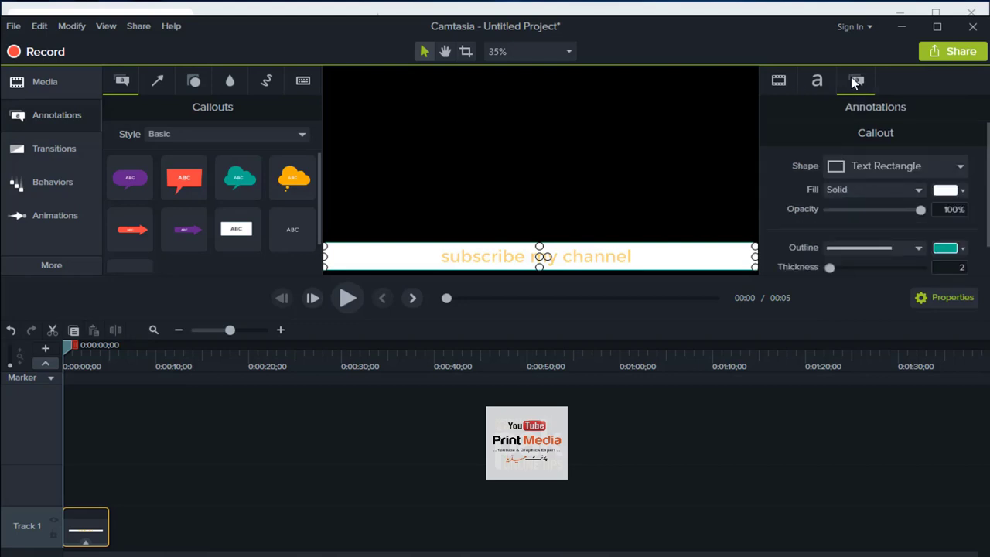
{"action": "left_click", "coordinate": [952, 191]}
{"action": "left_click", "coordinate": [870, 229]}
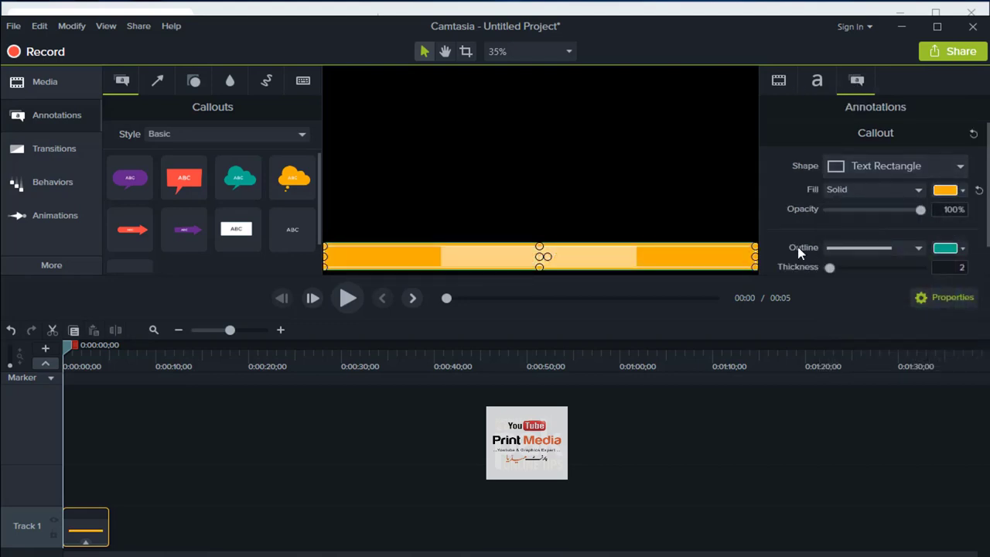
{"action": "left_click_drag", "start_coordinate": [920, 210], "coordinate": [891, 211]}
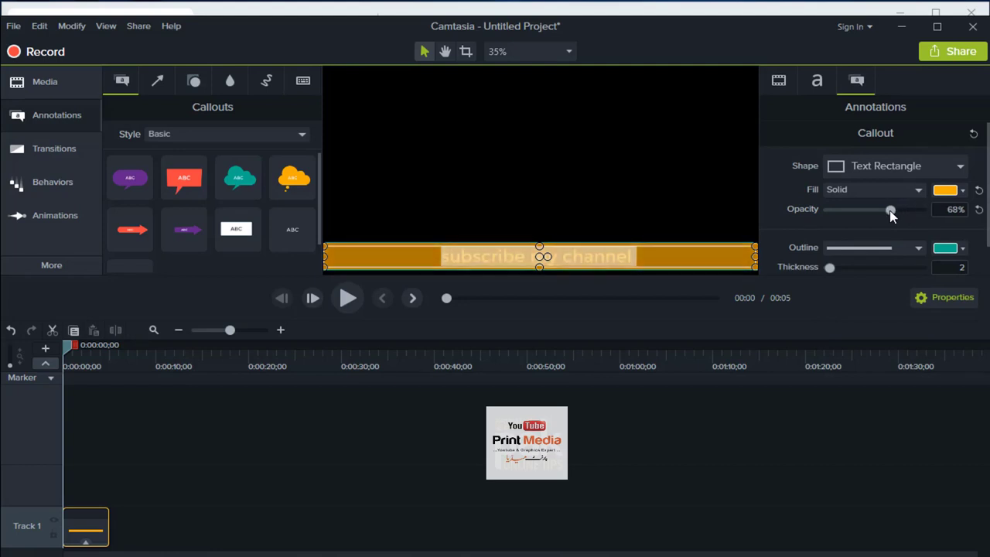
{"action": "left_click", "coordinate": [680, 256]}
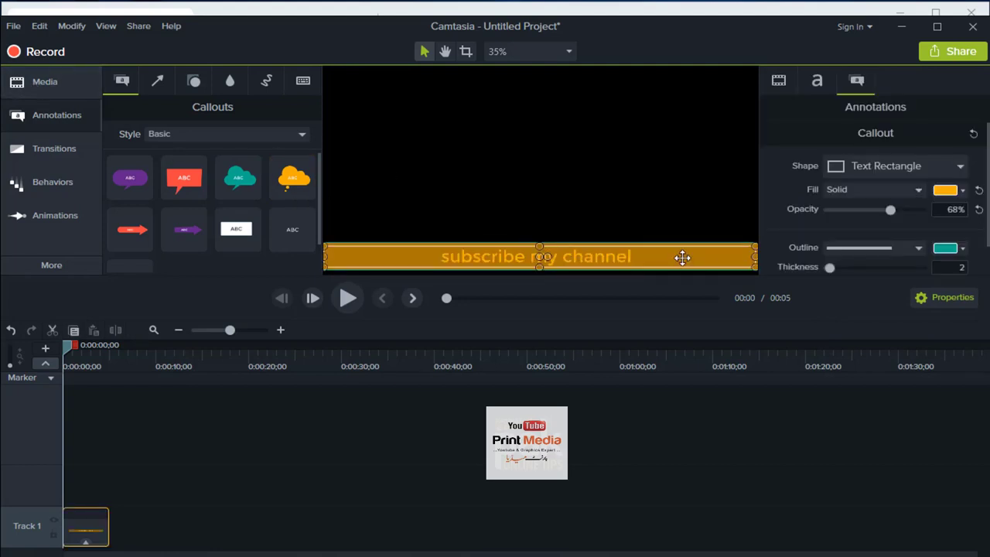
Step: Give the banner a yellow solid outline with a thickness of 10
{"action": "left_click", "coordinate": [946, 248]}
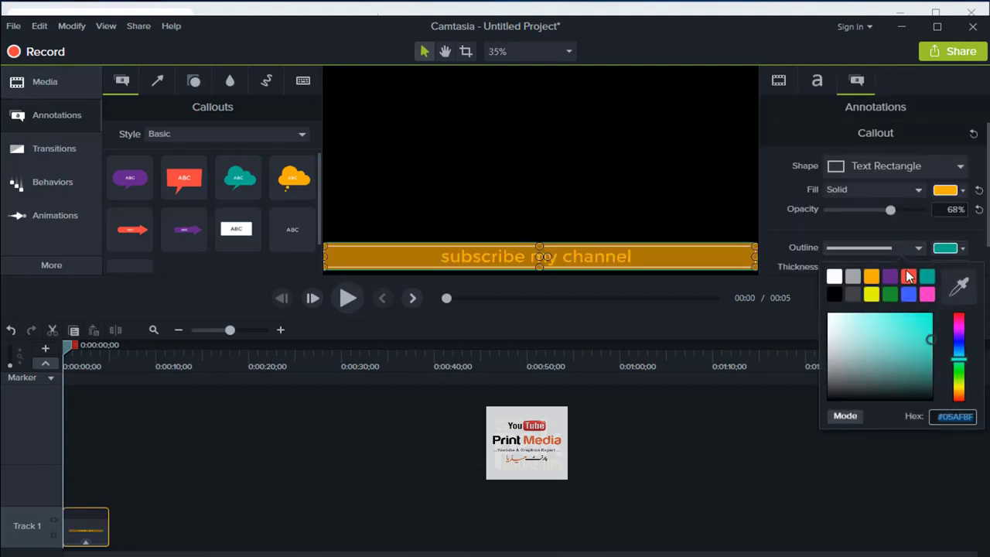
{"action": "left_click", "coordinate": [871, 293]}
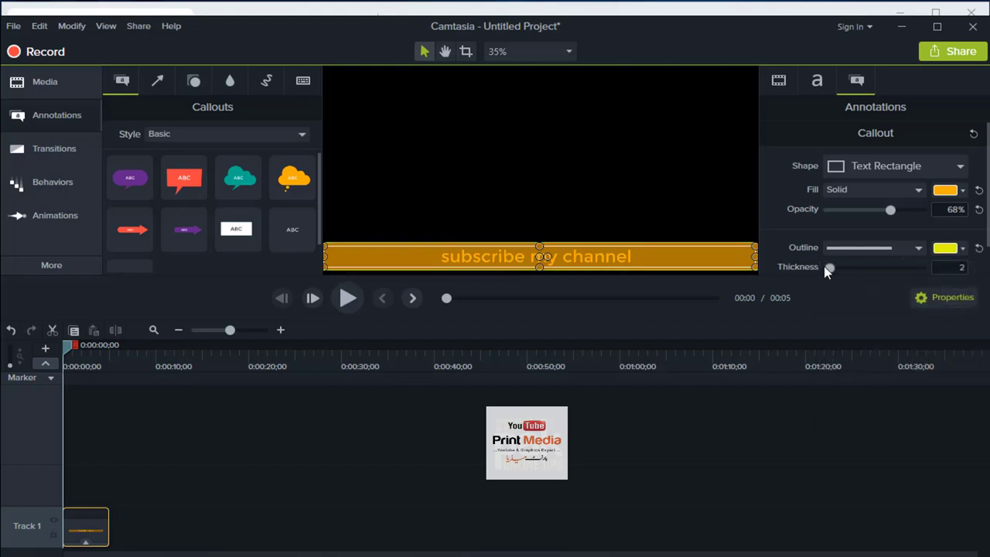
{"action": "left_click_drag", "start_coordinate": [826, 267], "coordinate": [840, 269]}
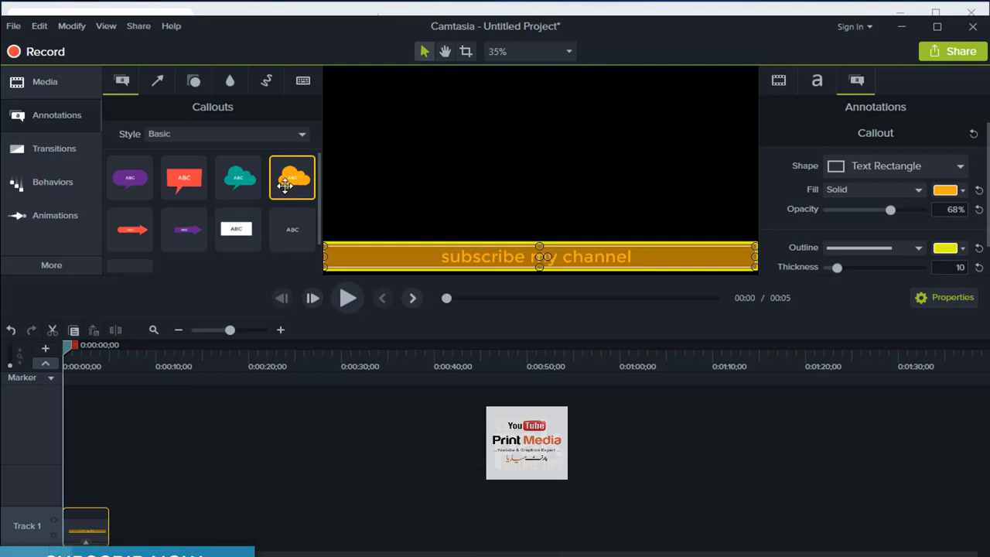
Step: Place the teal Basic single-headed arrow annotation on the canvas above the banner
{"action": "left_click", "coordinate": [157, 81]}
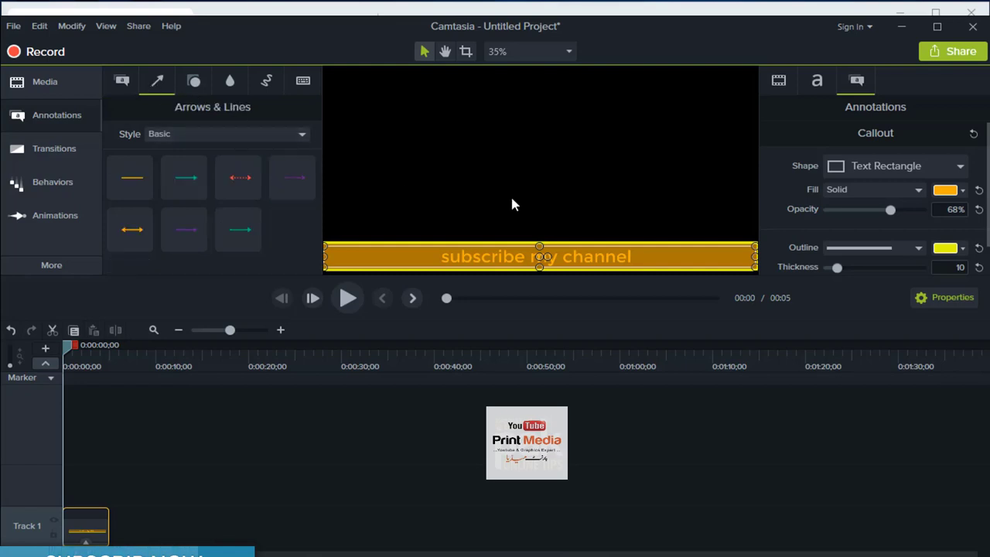
{"action": "left_click", "coordinate": [504, 198]}
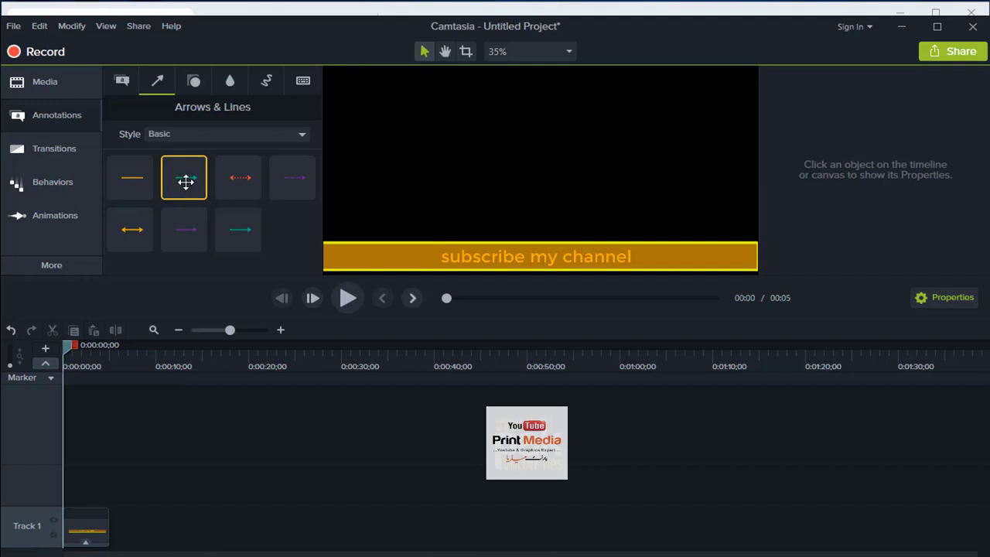
{"action": "left_click_drag", "start_coordinate": [186, 181], "coordinate": [464, 184]}
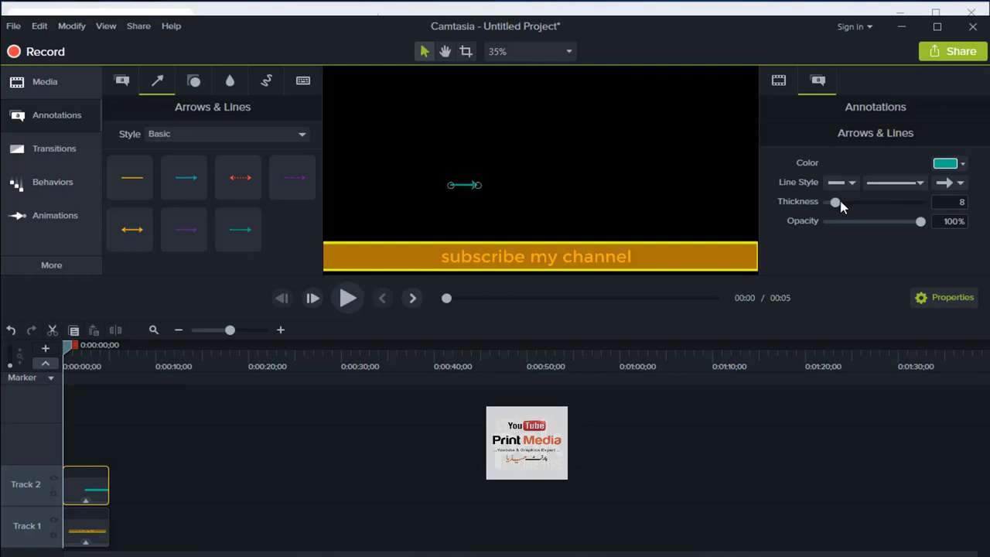
Step: Set the arrow's thickness to 12, its opacity to 81% and its colour to teal
{"action": "left_click_drag", "start_coordinate": [838, 205], "coordinate": [843, 207]}
{"action": "mouse_move", "coordinate": [919, 223]}
{"action": "left_mouse_down"}
{"action": "mouse_move", "coordinate": [891, 222]}
{"action": "mouse_move", "coordinate": [903, 222]}
{"action": "left_mouse_up"}
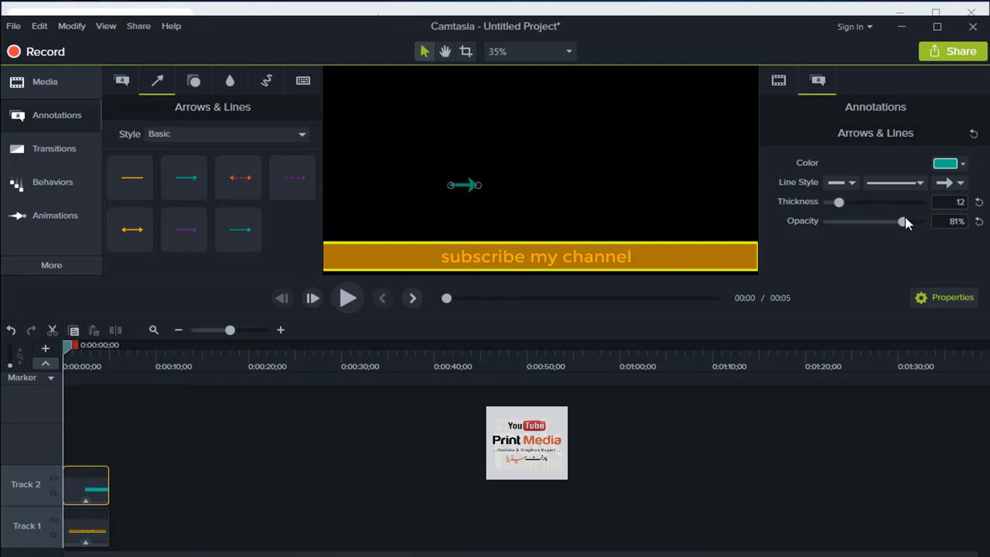
{"action": "left_click", "coordinate": [950, 163]}
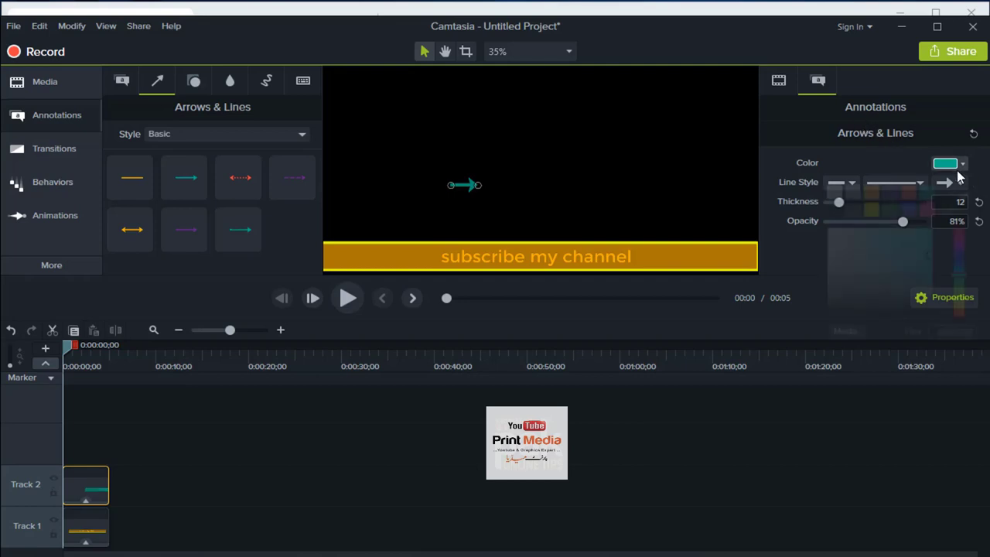
{"action": "left_click", "coordinate": [928, 193]}
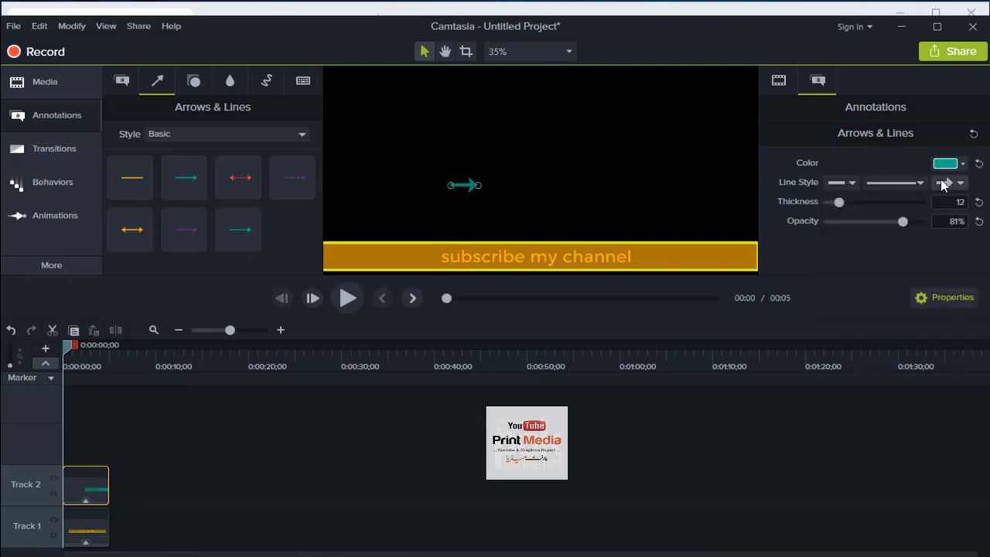
{"action": "left_click", "coordinate": [959, 201]}
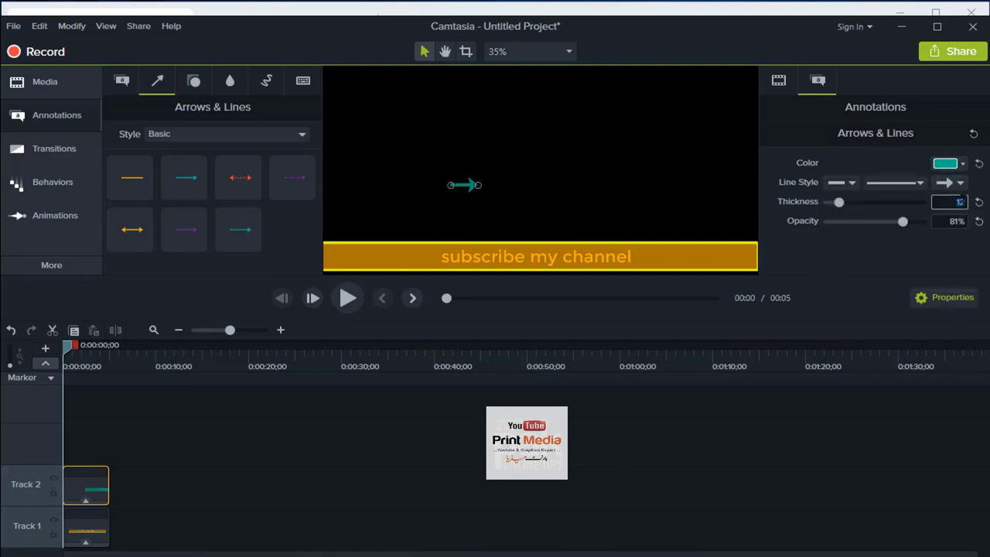